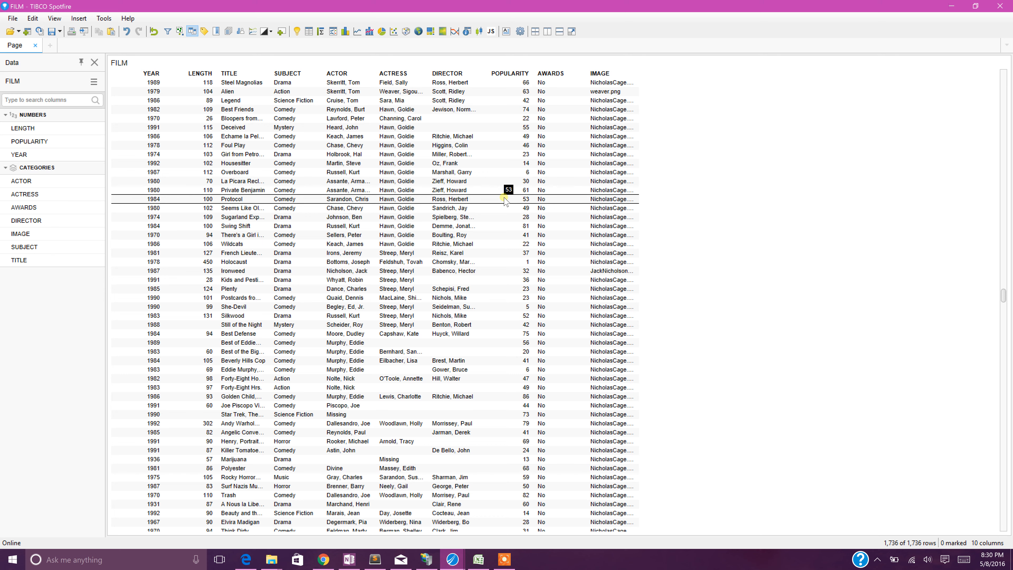
Insert a JavaScript visualization on the page and set its title to "Doughnut Chart".
{"action": "left_click", "coordinate": [490, 32]}
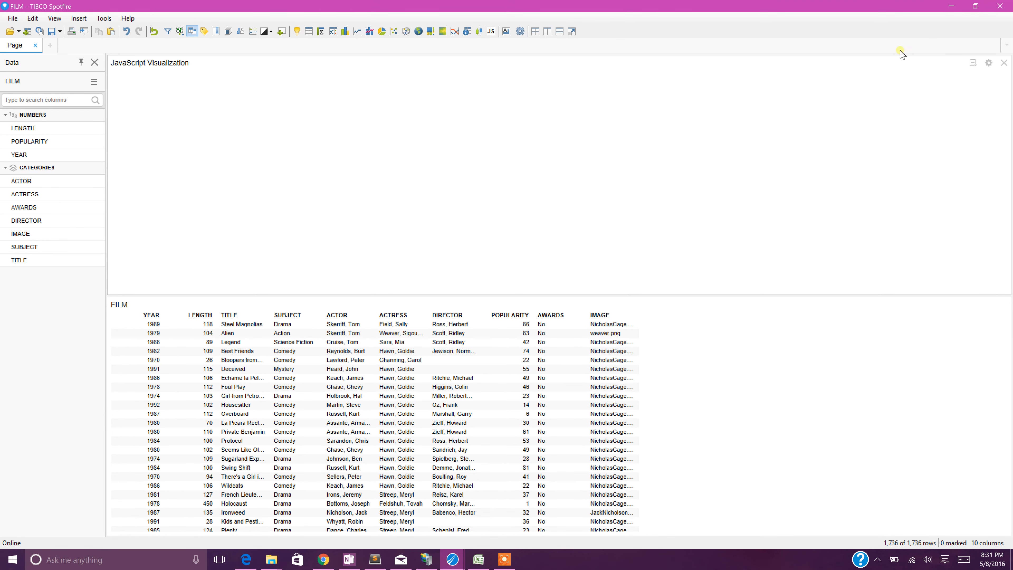
{"action": "left_click", "coordinate": [988, 63]}
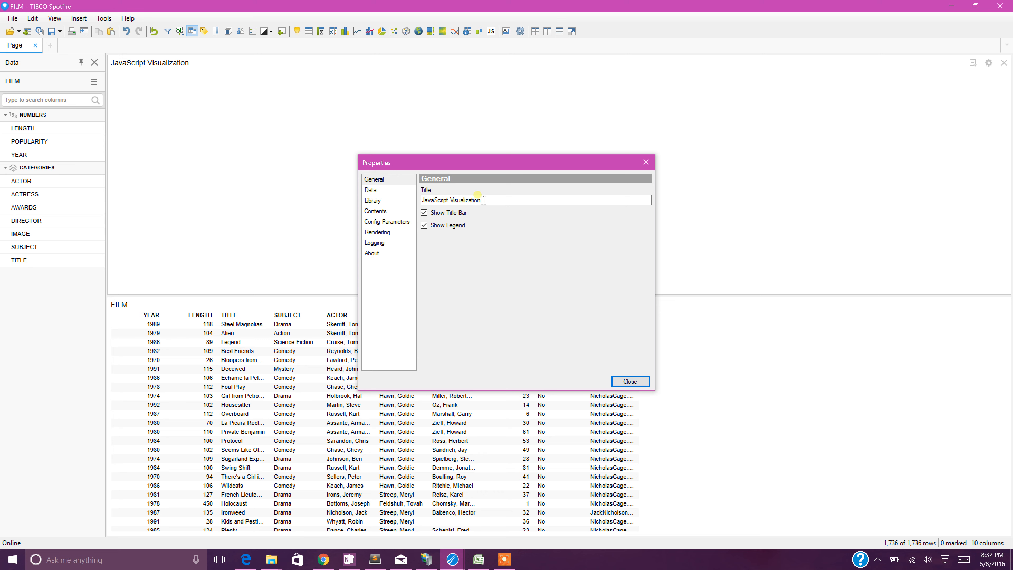
{"action": "left_click", "coordinate": [495, 202]}
{"action": "key", "text": "BackSpace"}
{"action": "key", "text": "BackSpace"}
{"action": "key", "text": "BackSpace"}
{"action": "key", "text": "BackSpace"}
{"action": "key", "text": "BackSpace"}
{"action": "key", "text": "BackSpace"}
{"action": "key", "text": "BackSpace"}
{"action": "key", "text": "BackSpace"}
{"action": "key", "text": "BackSpace"}
{"action": "key", "text": "BackSpace"}
{"action": "key", "text": "BackSpace"}
{"action": "key", "text": "BackSpace"}
{"action": "key", "text": "BackSpace"}
{"action": "key", "text": "BackSpace"}
{"action": "key", "text": "BackSpace"}
{"action": "key", "text": "BackSpace"}
{"action": "key", "text": "BackSpace"}
{"action": "key", "text": "BackSpace"}
{"action": "key", "text": "BackSpace"}
{"action": "key", "text": "BackSpace"}
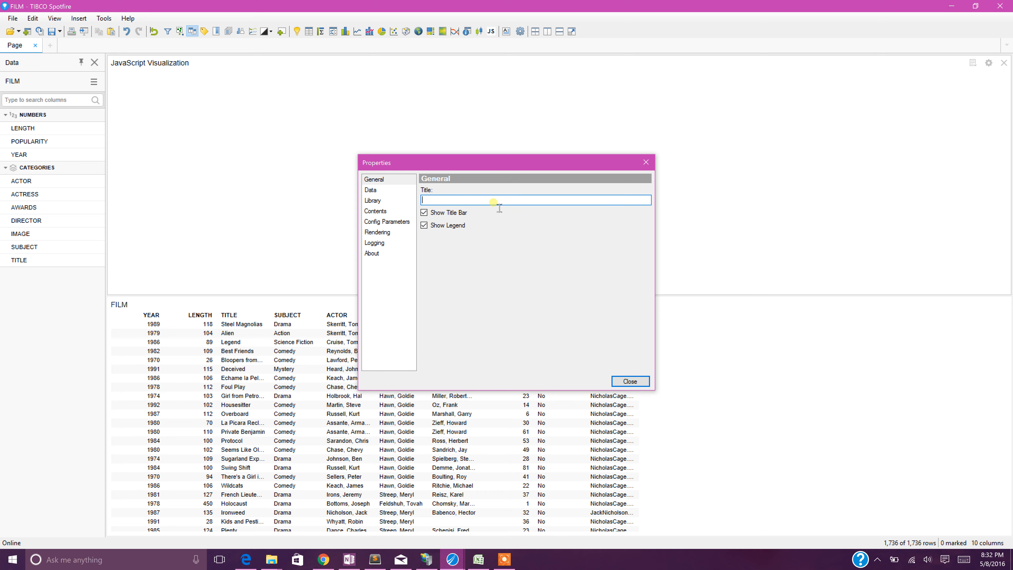
{"action": "type", "text": "Doughnut Chart"}
Add a second data configuration based on the FILM table, look over its general settings, and remove it.
{"action": "left_click", "coordinate": [374, 200]}
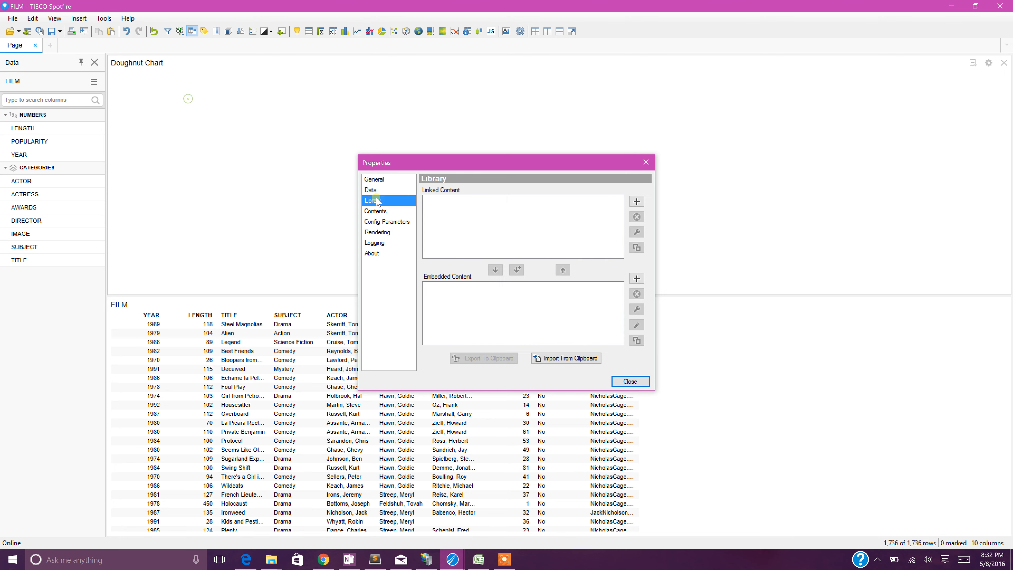
{"action": "left_click", "coordinate": [377, 191]}
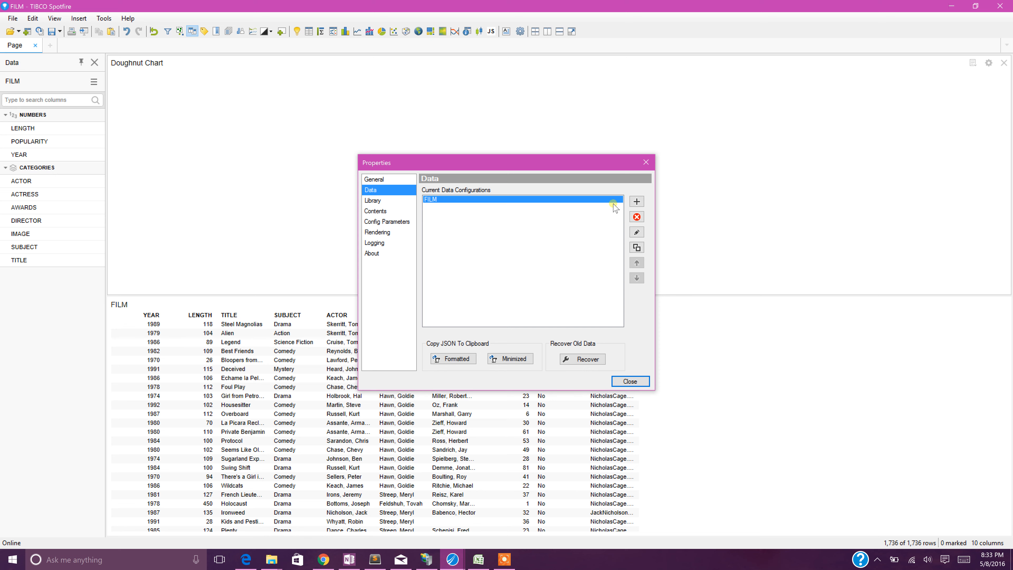
{"action": "left_click", "coordinate": [637, 201]}
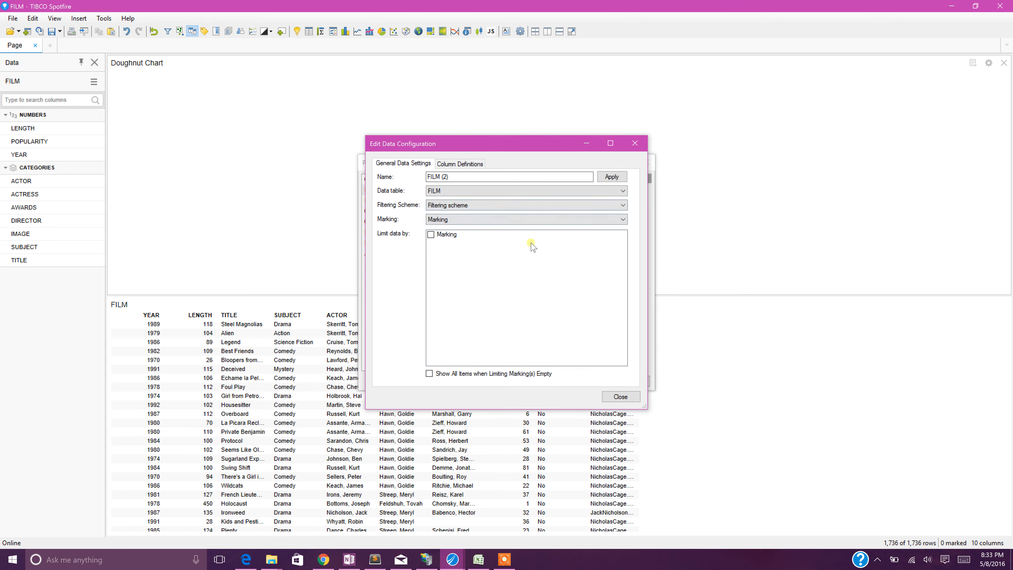
{"action": "left_click", "coordinate": [576, 177]}
{"action": "left_click", "coordinate": [560, 190]}
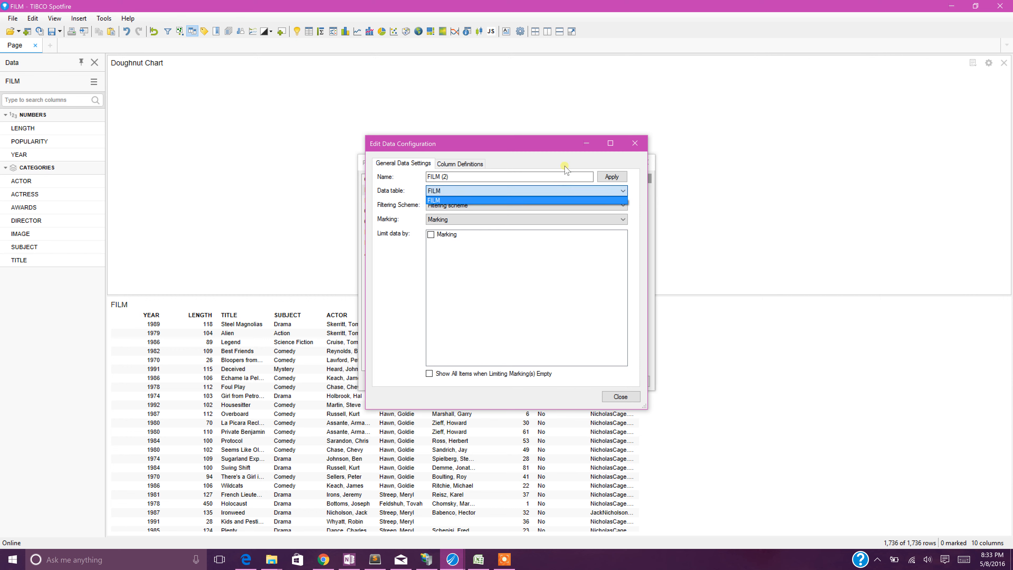
{"action": "left_click", "coordinate": [562, 177]}
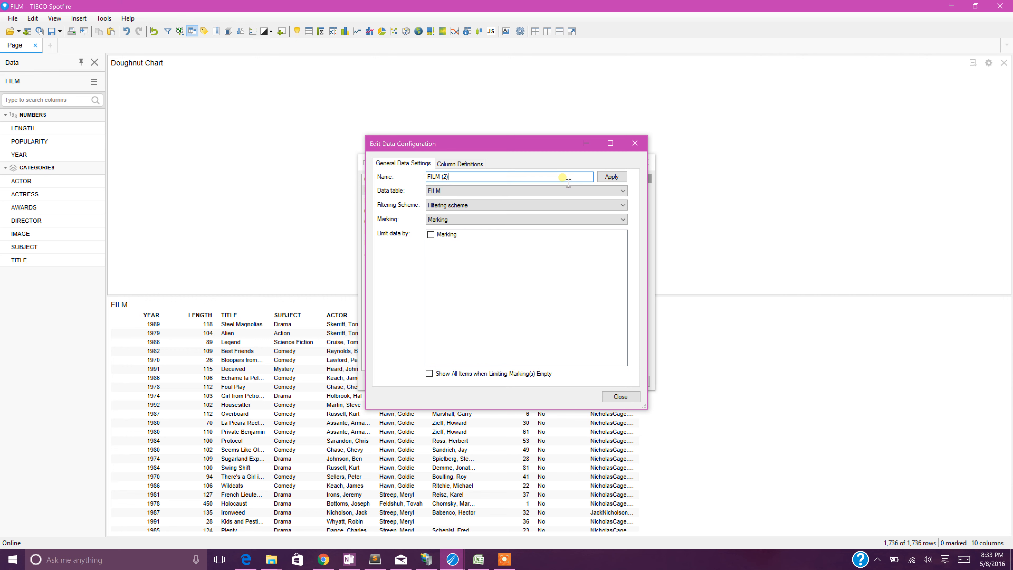
{"action": "left_click", "coordinate": [554, 203]}
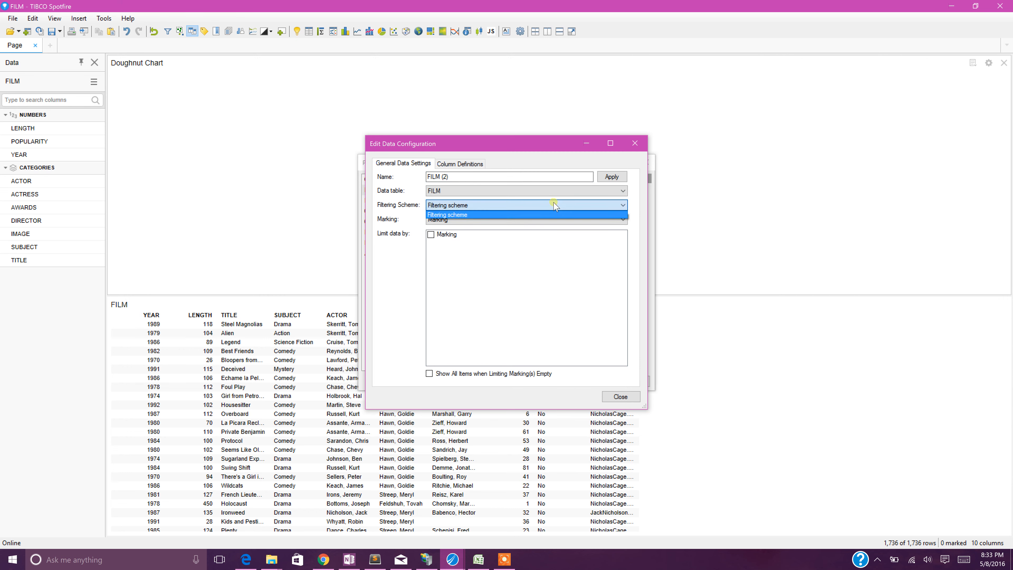
{"action": "left_click", "coordinate": [555, 204]}
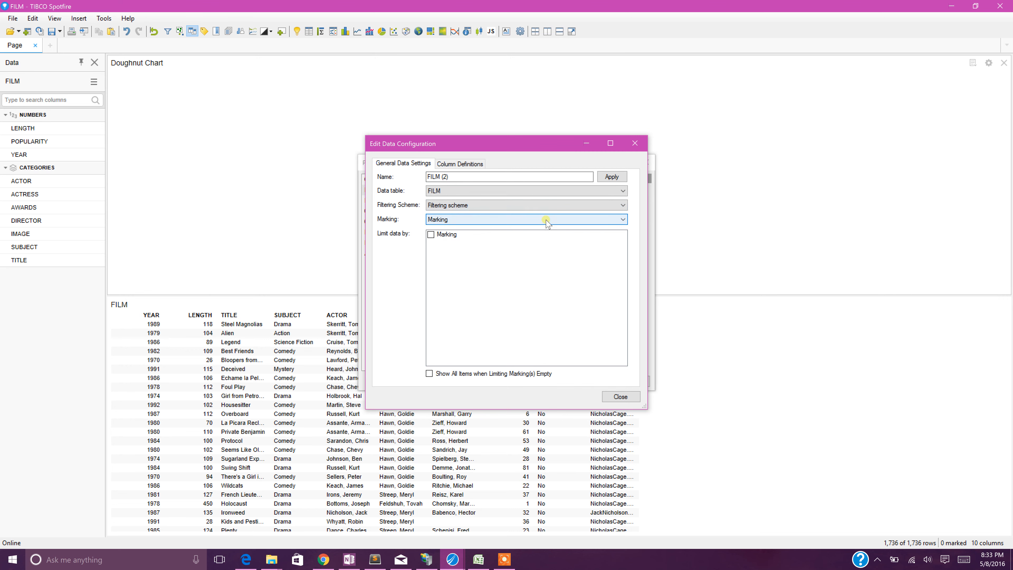
{"action": "left_click", "coordinate": [621, 397]}
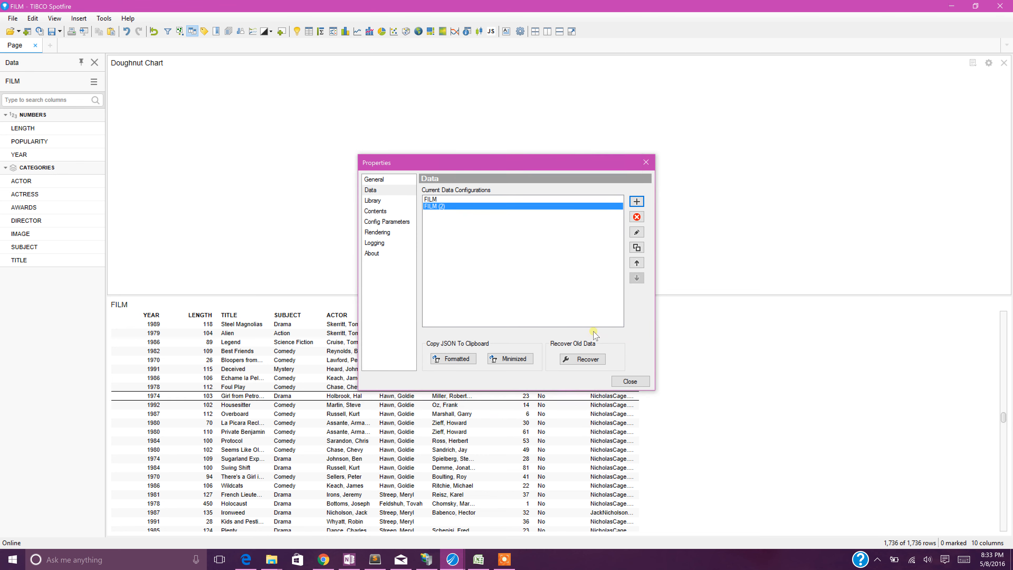
{"action": "left_click", "coordinate": [636, 216]}
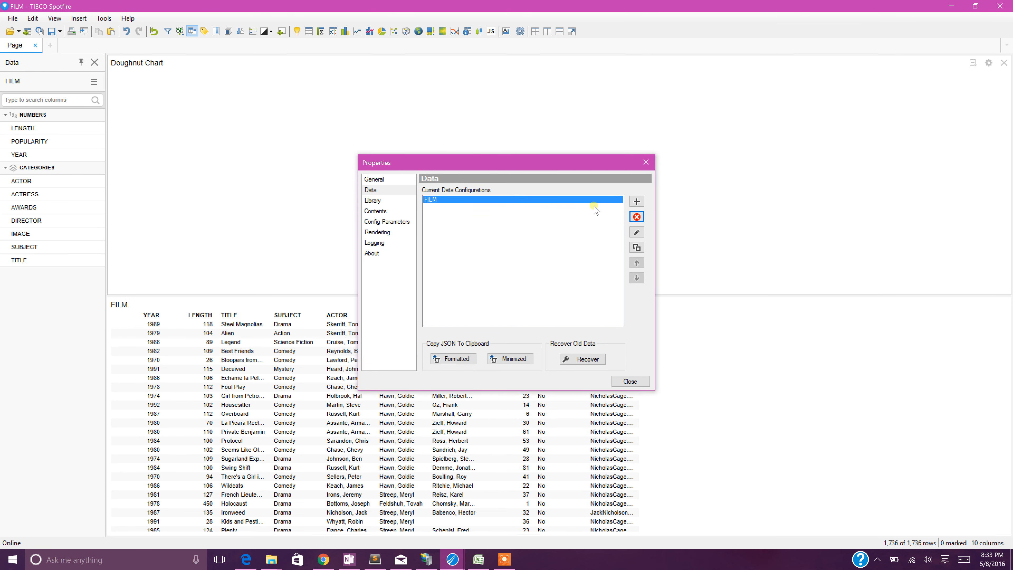
Open the FILM data configuration for editing and review its data table and filtering scheme choices.
{"action": "left_click", "coordinate": [637, 233]}
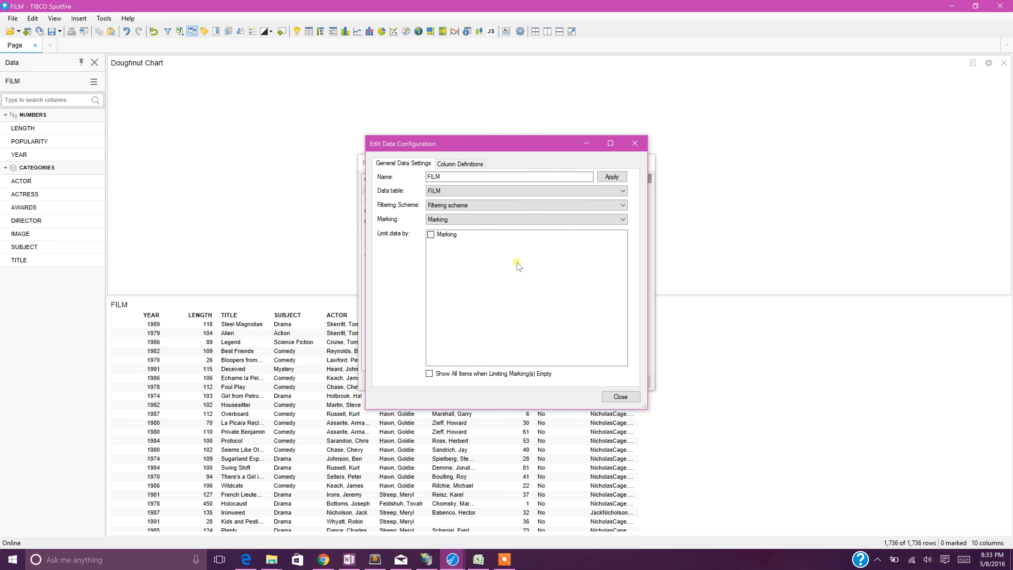
{"action": "left_click", "coordinate": [550, 178]}
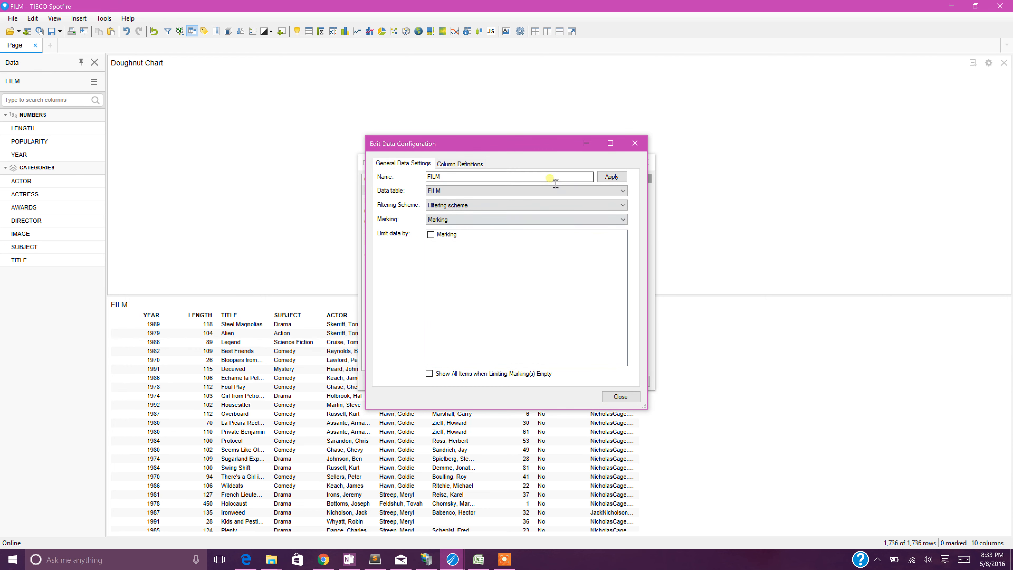
{"action": "left_click", "coordinate": [545, 191]}
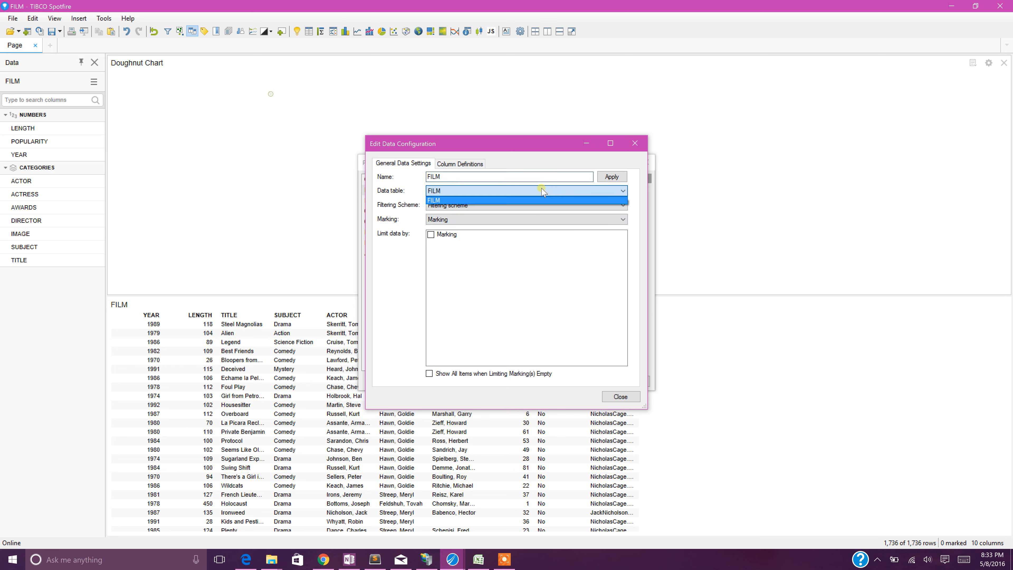
{"action": "left_click", "coordinate": [543, 192]}
{"action": "left_click", "coordinate": [531, 205]}
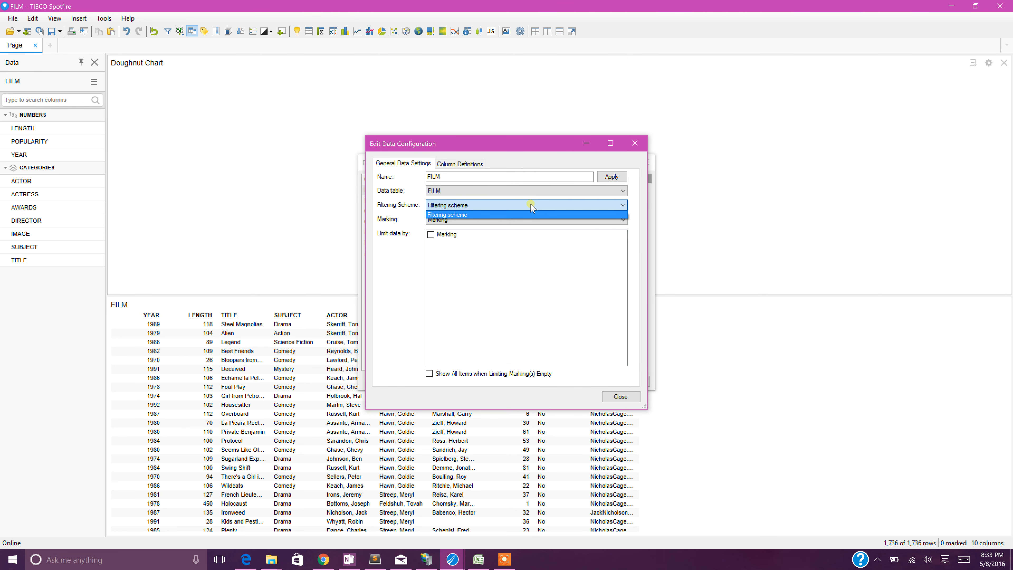
{"action": "left_click", "coordinate": [535, 217]}
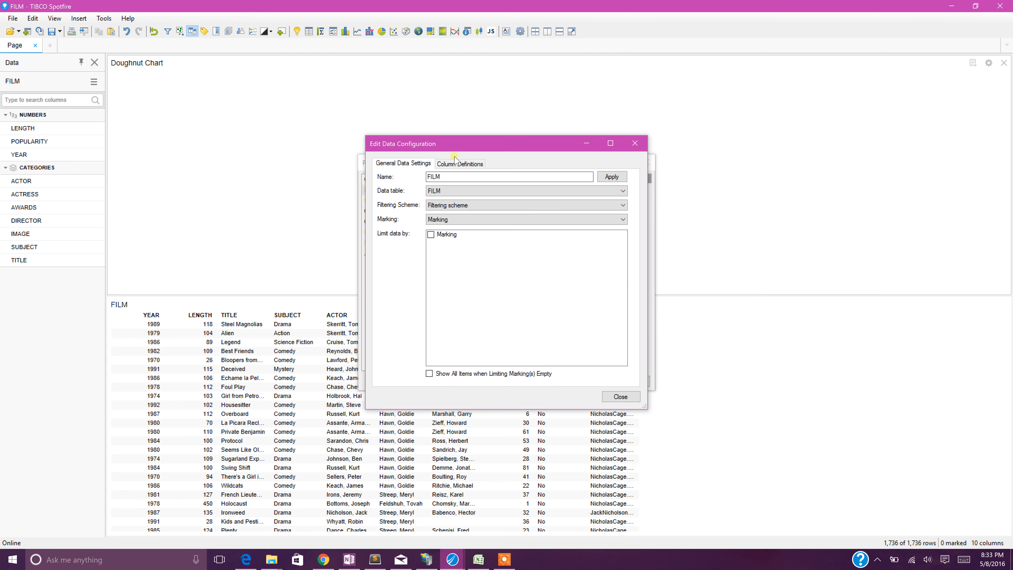
Replace the TITLE group-by column with SUBJECT in the FILM data configuration's column definitions.
{"action": "left_click", "coordinate": [458, 163]}
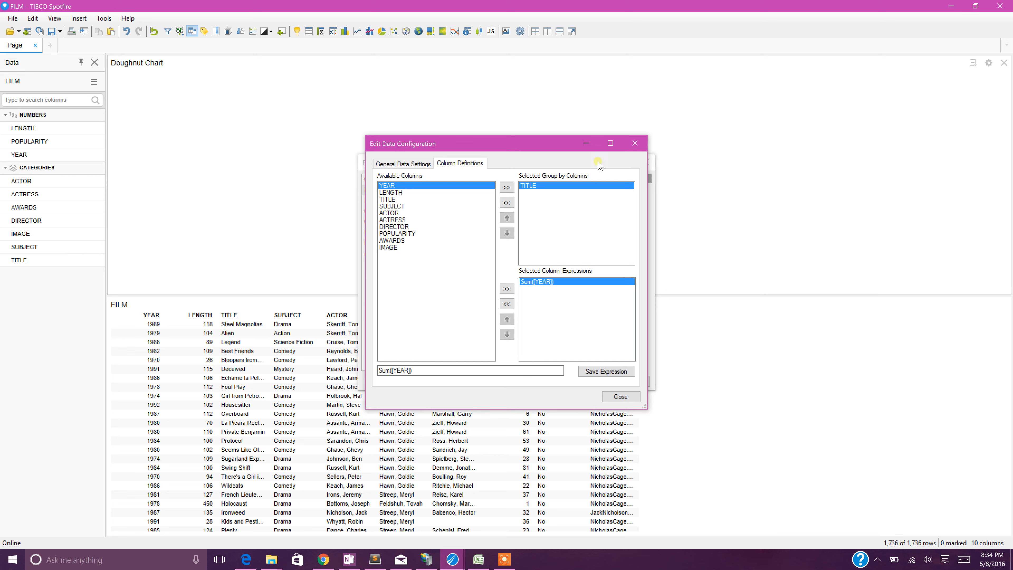
{"action": "left_click", "coordinate": [506, 203]}
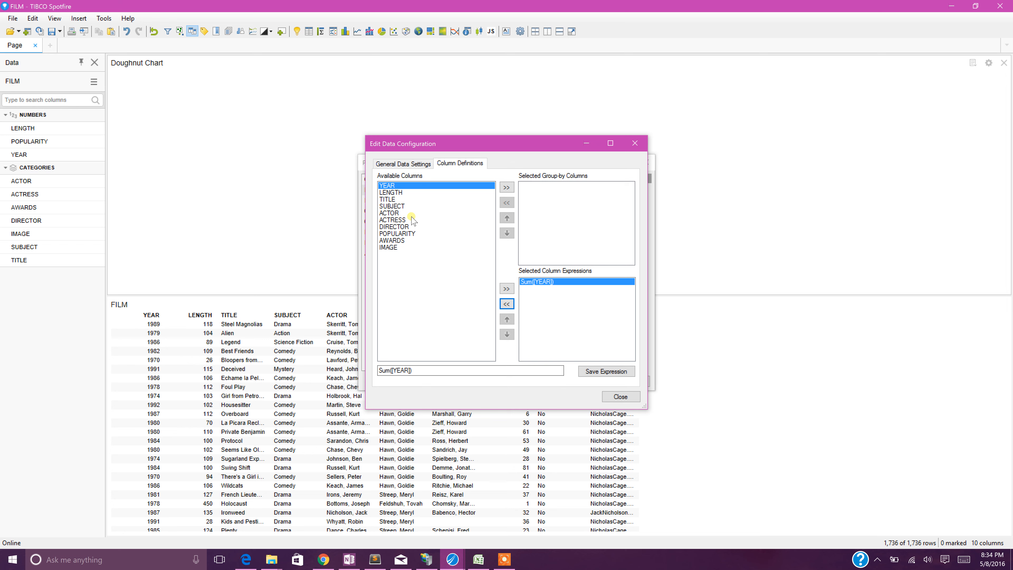
{"action": "left_click", "coordinate": [402, 206]}
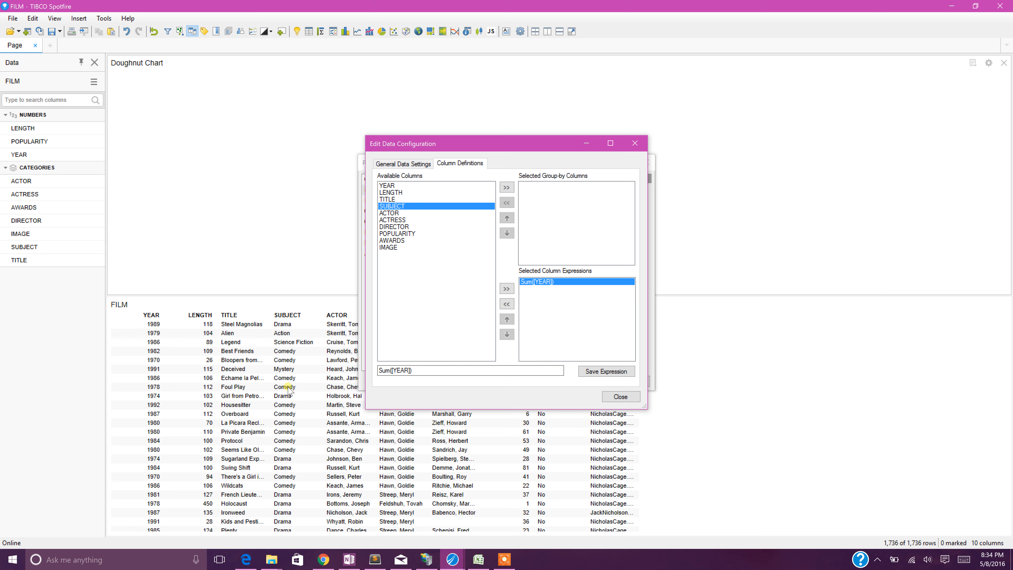
{"action": "left_click", "coordinate": [506, 187]}
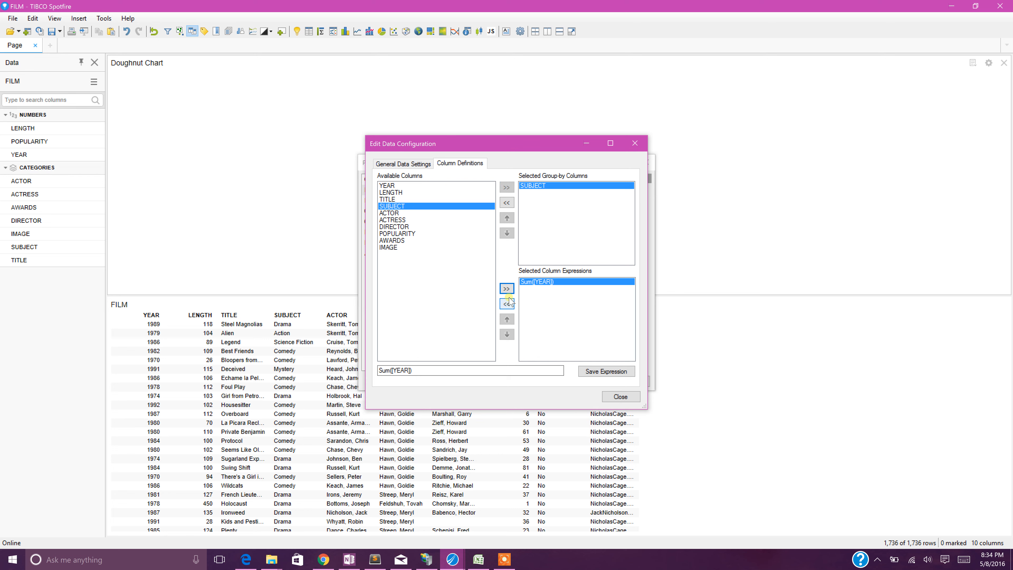
Replace the Sum([YEAR]) column expression with Sum([LENGTH]) and close the data configuration.
{"action": "left_click", "coordinate": [510, 303]}
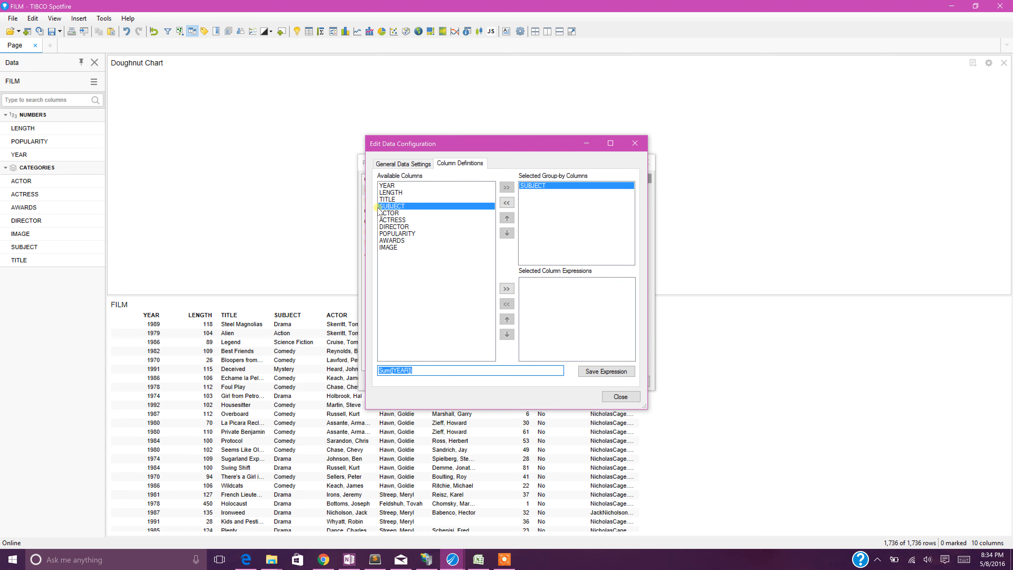
{"action": "left_click", "coordinate": [392, 193]}
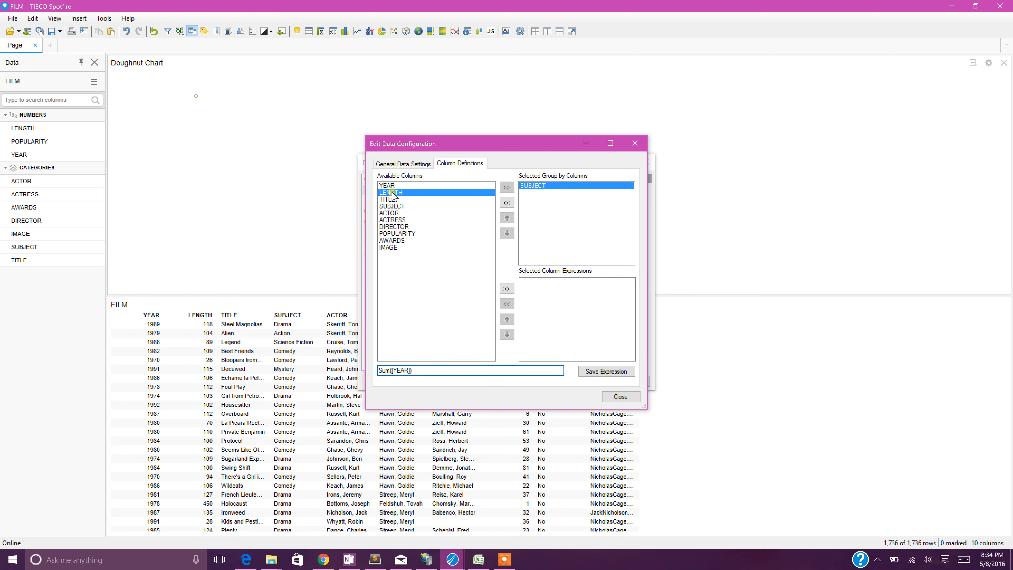
{"action": "left_click", "coordinate": [505, 290]}
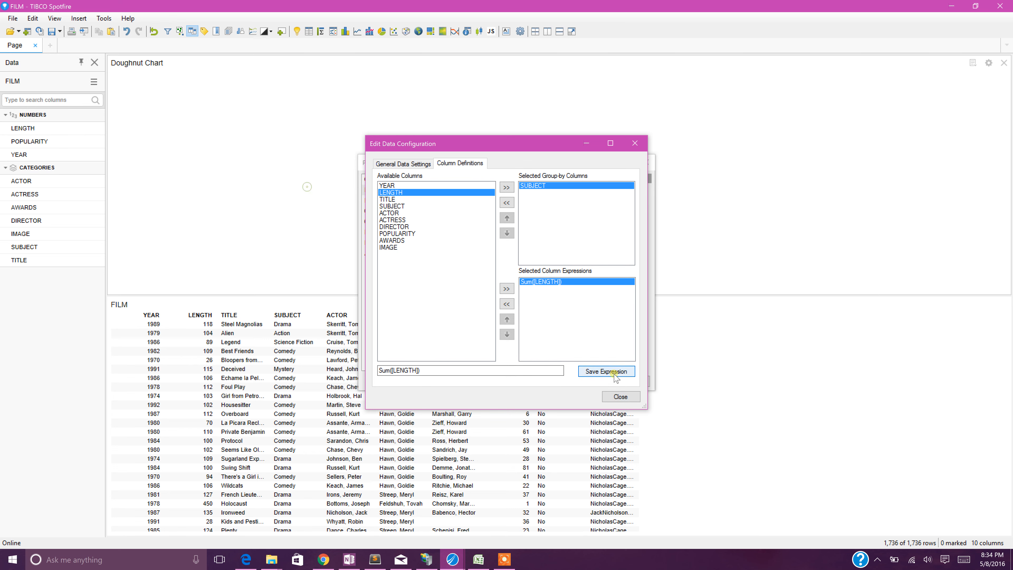
{"action": "left_click", "coordinate": [616, 397]}
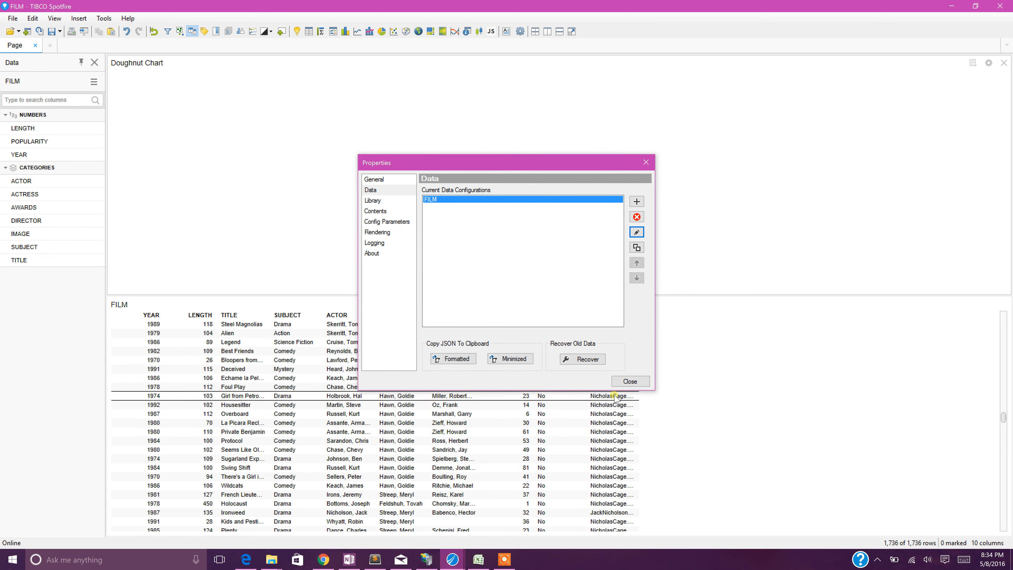
Start a new embedded content item of type JS in the visualization's library and browse for its file.
{"action": "left_click", "coordinate": [375, 201]}
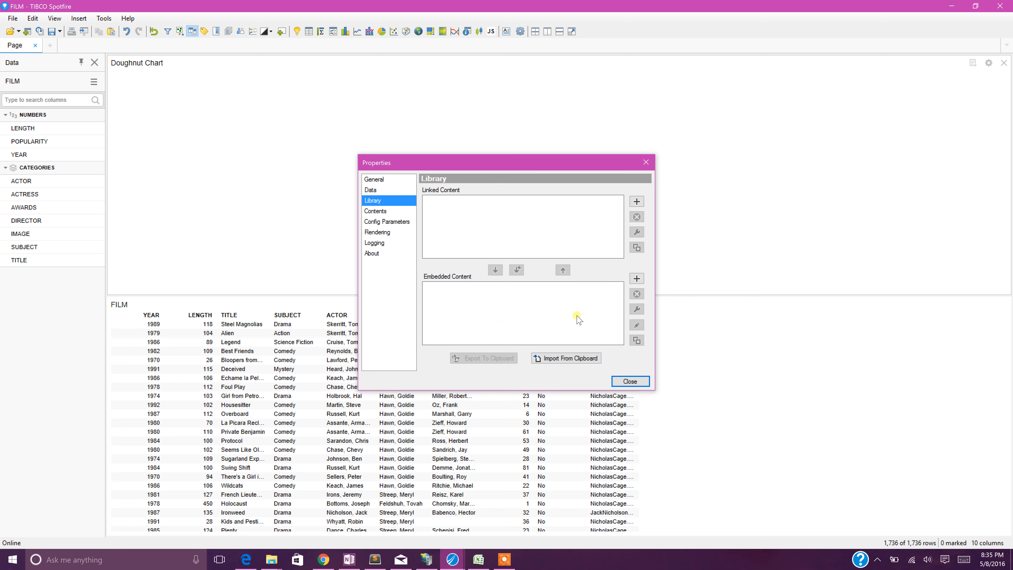
{"action": "left_click", "coordinate": [634, 280]}
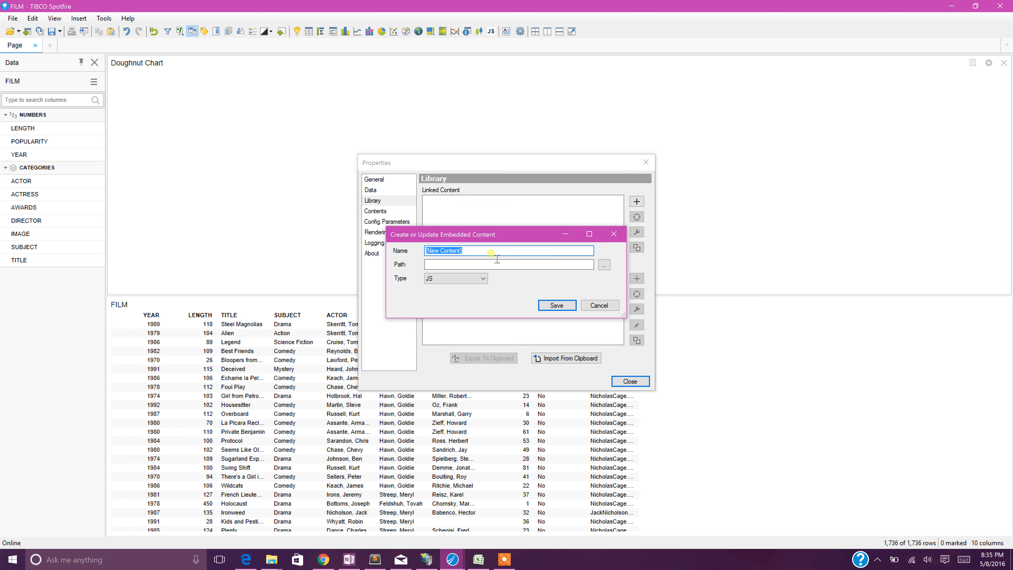
{"action": "left_click", "coordinate": [604, 265]}
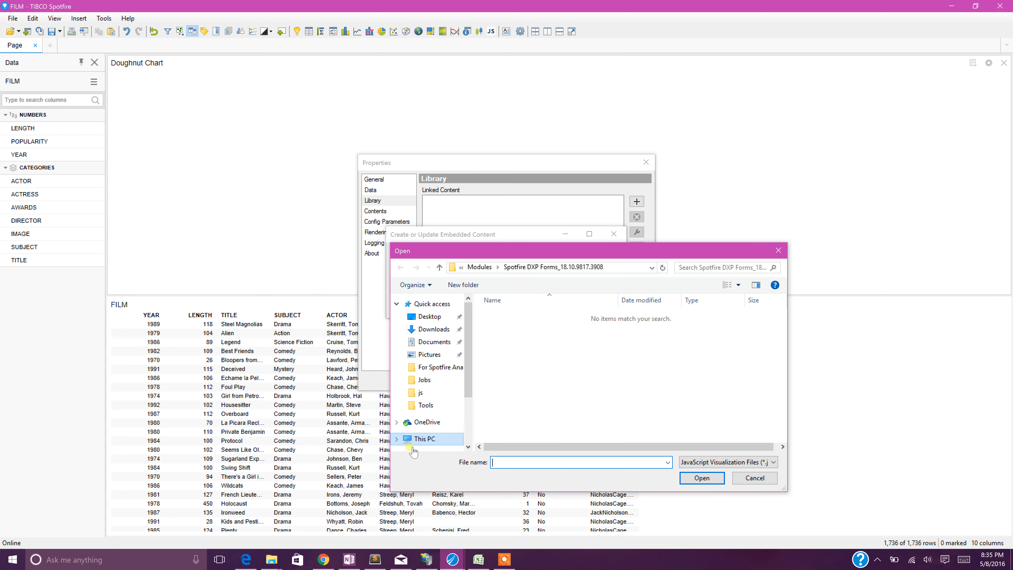
Browse to the folder C:\Spotfire\JSViz\jsviz_2.4.0.1_02-23-2016\For Web Server for the embedded content file.
{"action": "scroll", "coordinate": [440, 399], "scroll_direction": "down", "scroll_amount": 2}
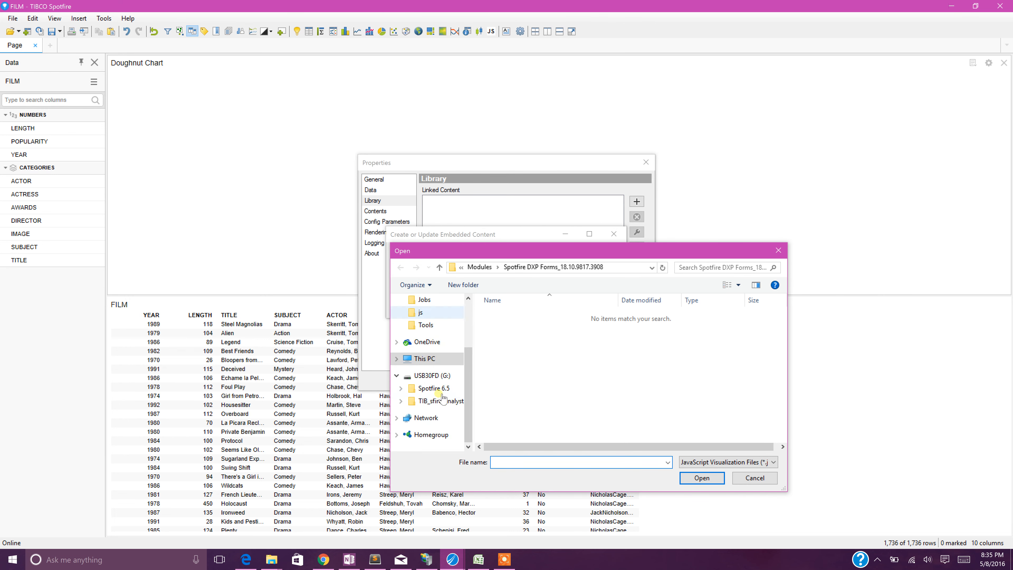
{"action": "left_click", "coordinate": [437, 358]}
{"action": "left_click", "coordinate": [530, 435]}
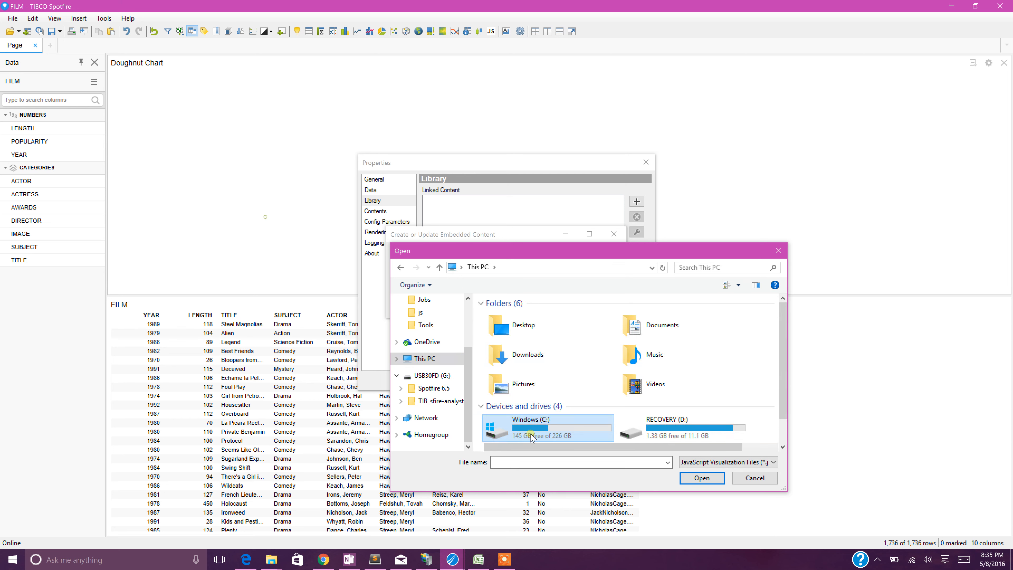
{"action": "double_click", "coordinate": [530, 435]}
{"action": "double_click", "coordinate": [521, 399]}
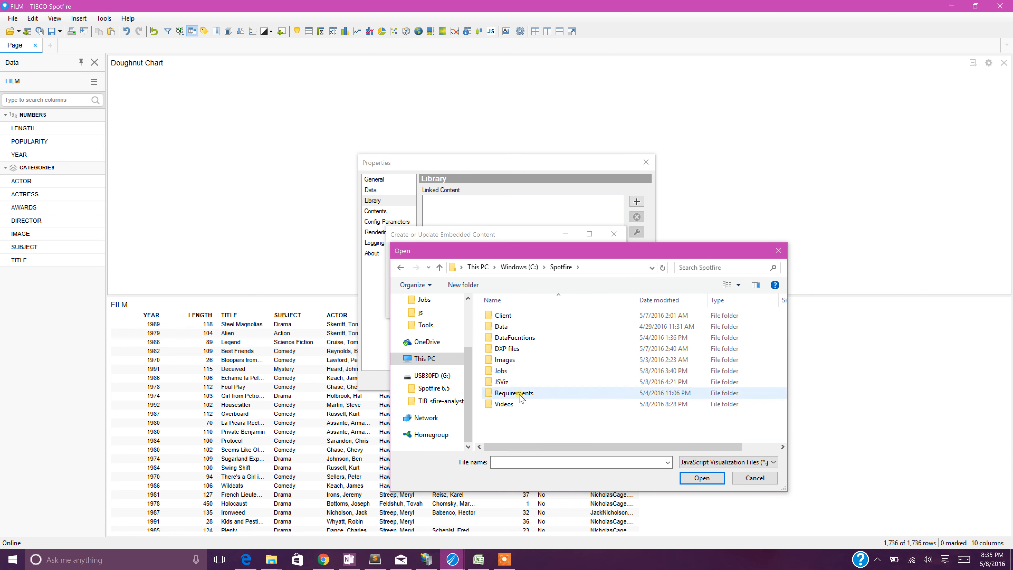
{"action": "double_click", "coordinate": [515, 382]}
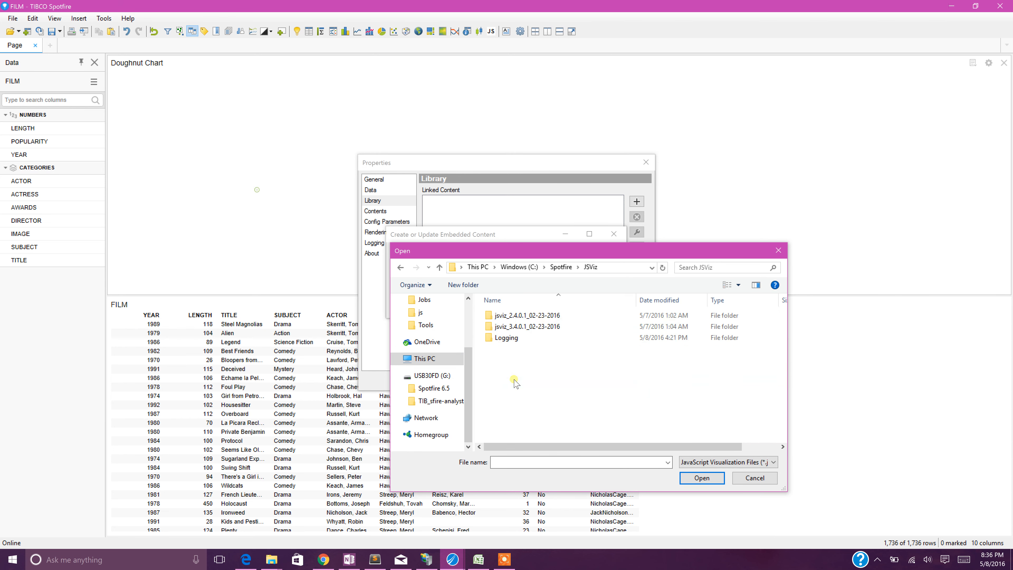
{"action": "double_click", "coordinate": [518, 316]}
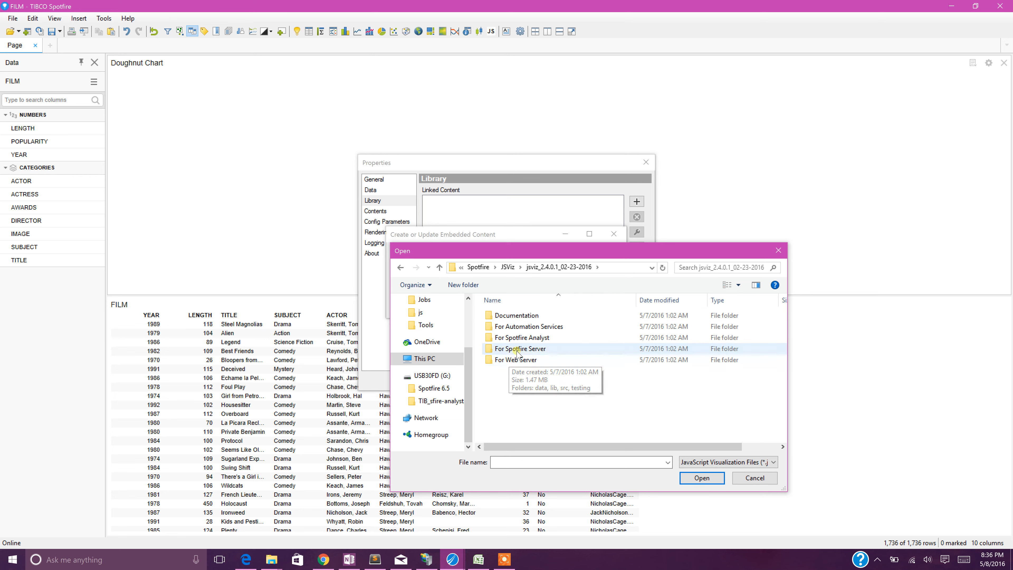
{"action": "left_click", "coordinate": [521, 360]}
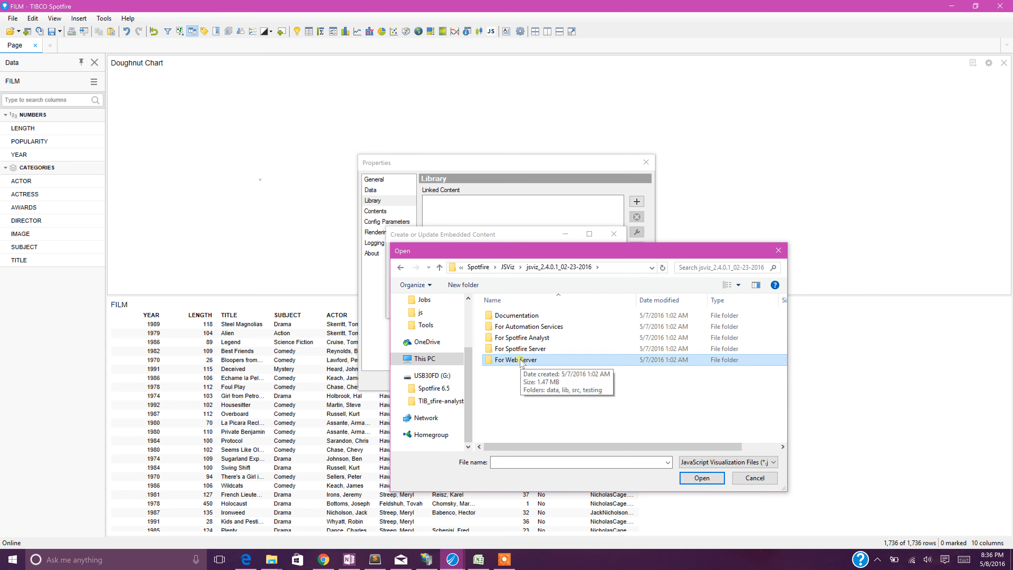
{"action": "double_click", "coordinate": [520, 361]}
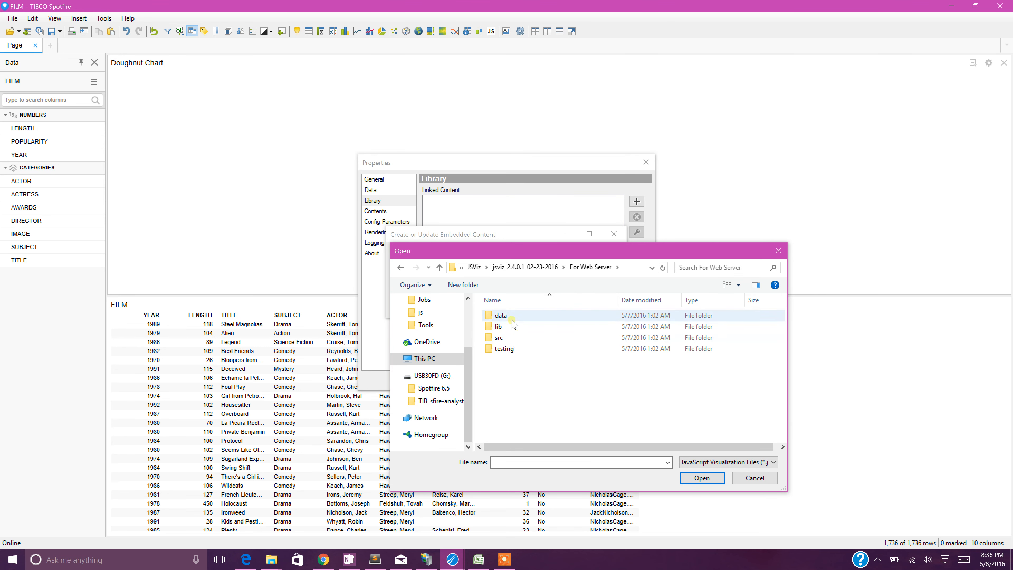
Choose d3.js from the lib\d3 folder and save it as embedded JS content.
{"action": "double_click", "coordinate": [503, 338]}
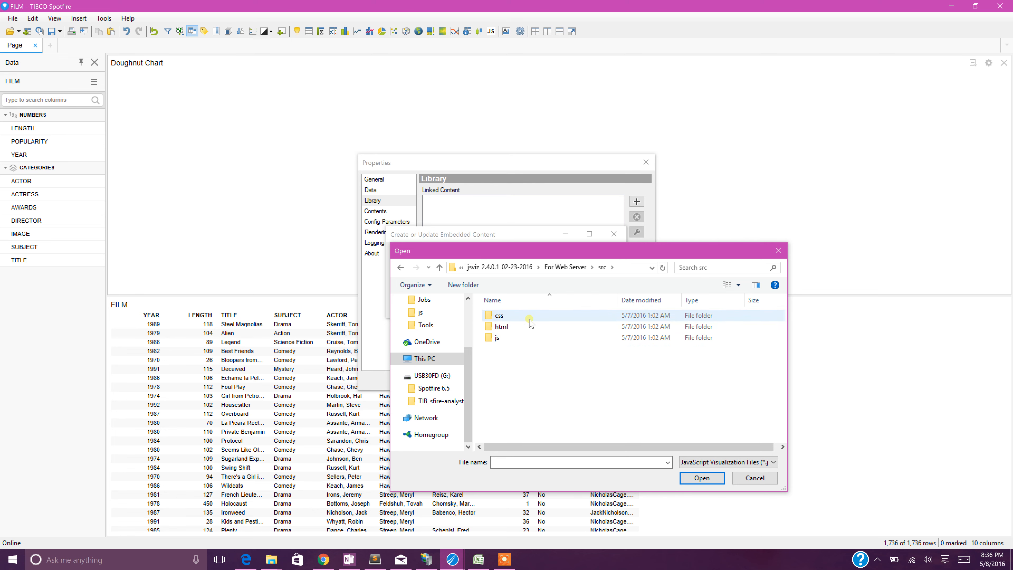
{"action": "key", "text": "BackSpace"}
{"action": "left_click", "coordinate": [525, 325]}
{"action": "double_click", "coordinate": [524, 326]}
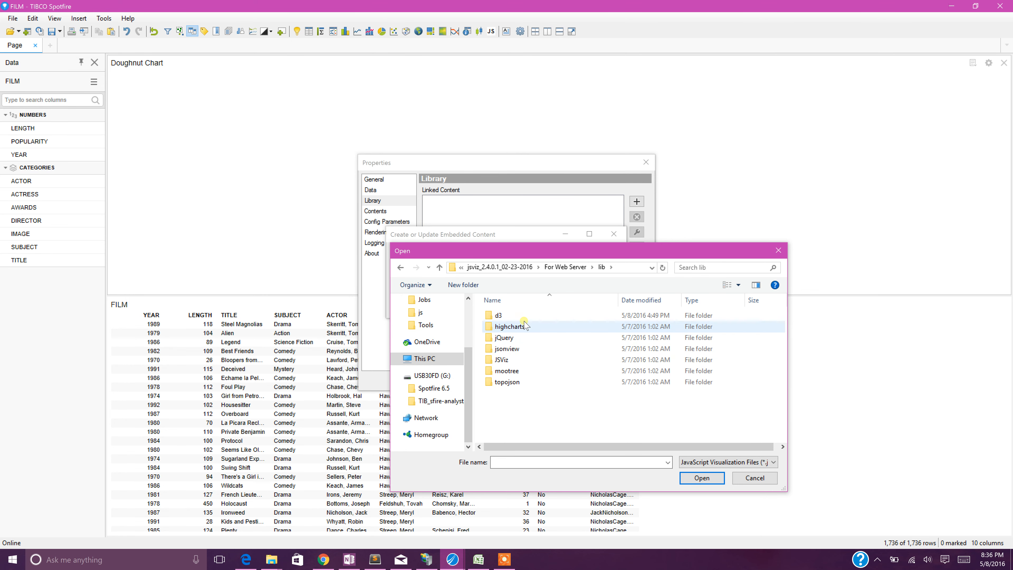
{"action": "double_click", "coordinate": [523, 315]}
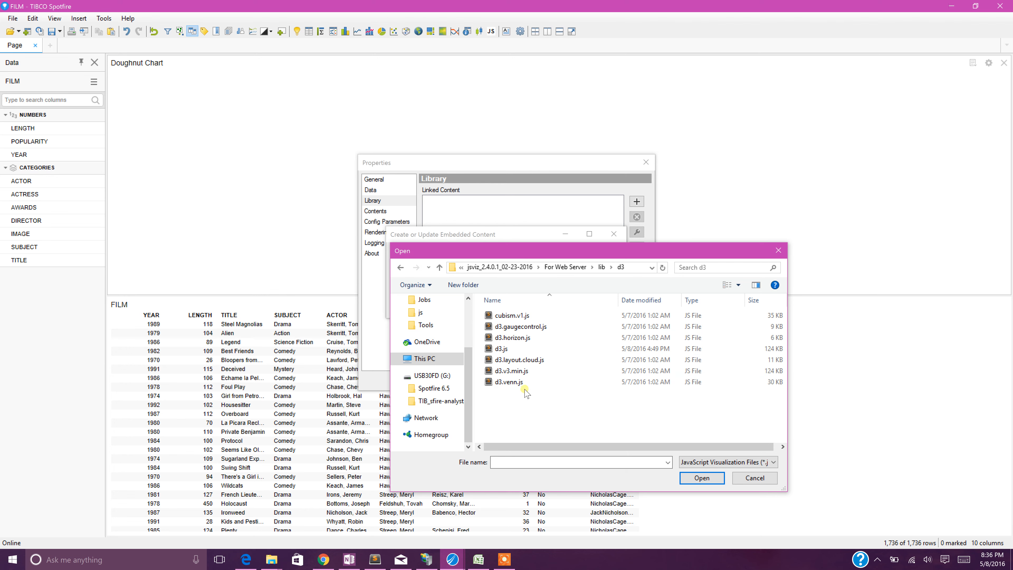
{"action": "double_click", "coordinate": [516, 351]}
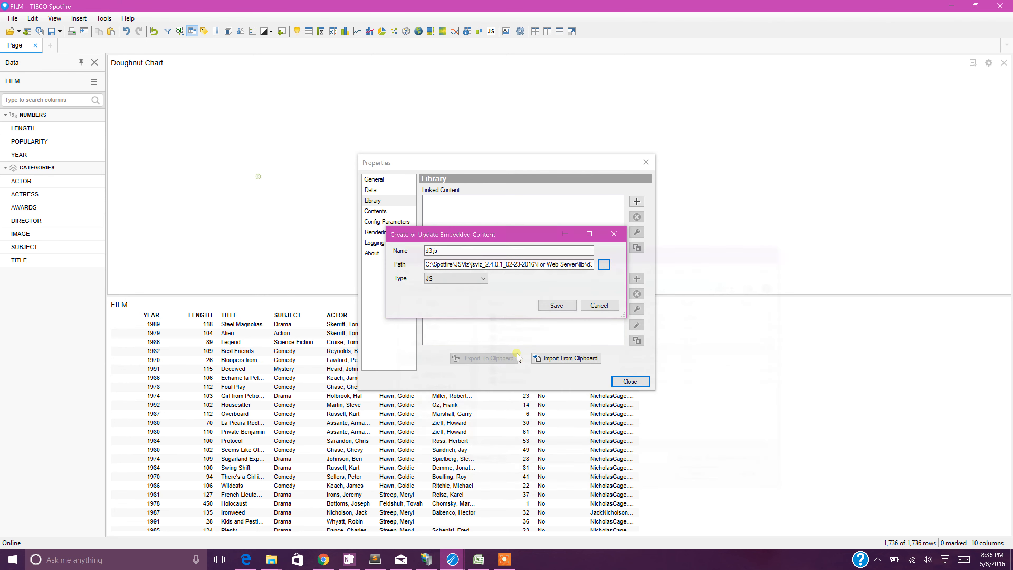
{"action": "left_click", "coordinate": [545, 304]}
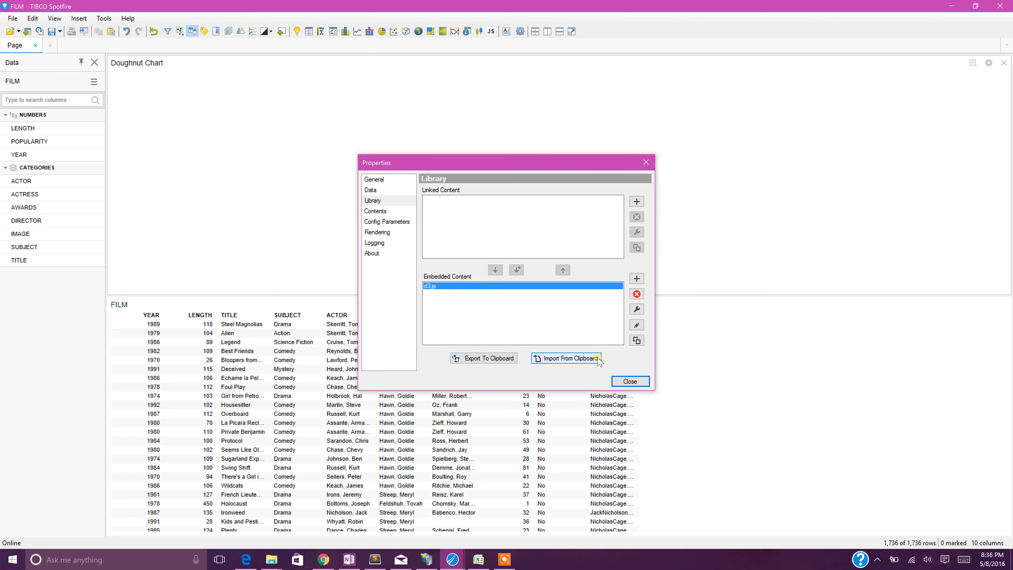
Add DoughnutChart.css from the For Web Server\src\css folder as a new embedded content item.
{"action": "left_click", "coordinate": [636, 278]}
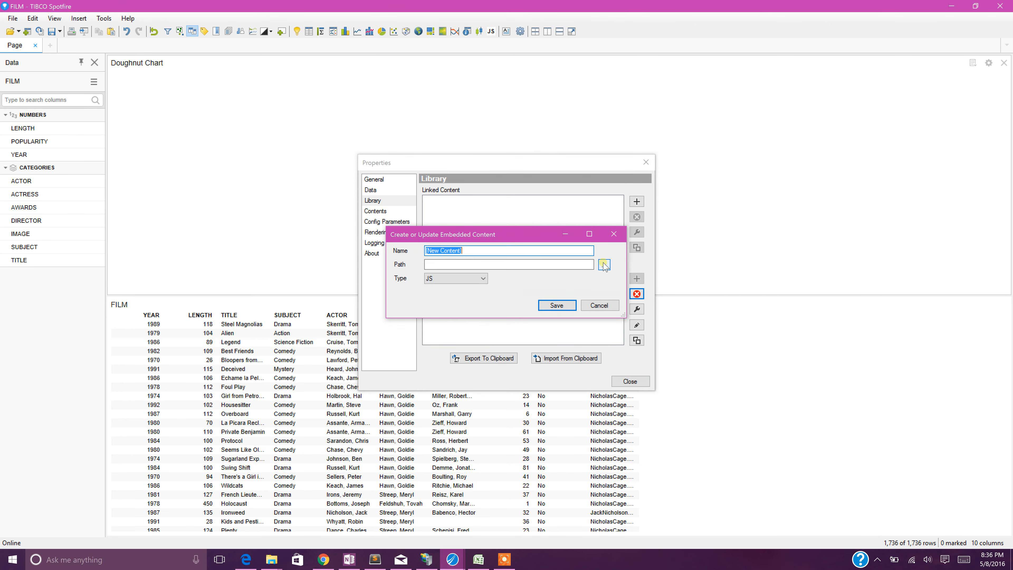
{"action": "left_click", "coordinate": [604, 265]}
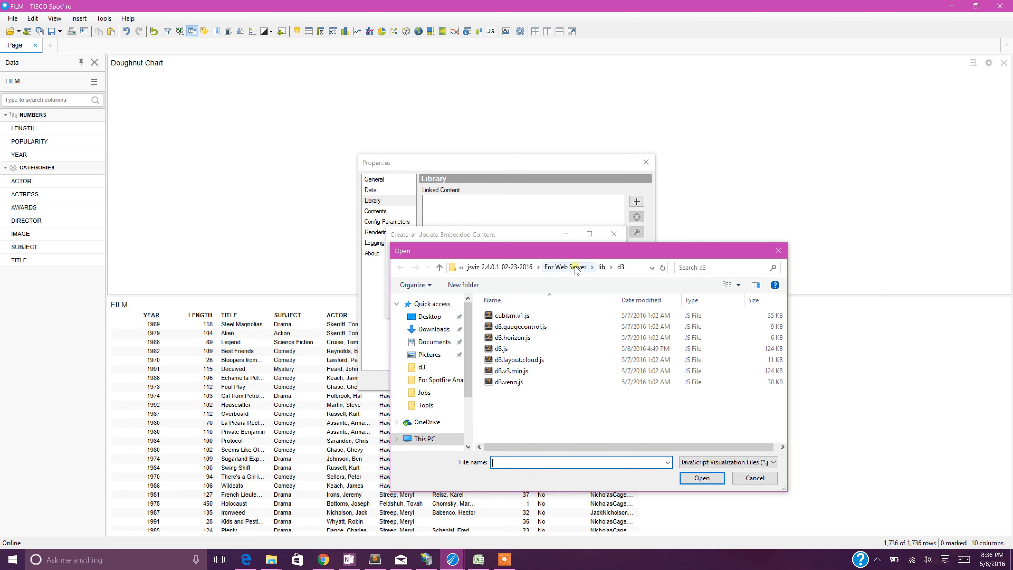
{"action": "left_click", "coordinate": [601, 267]}
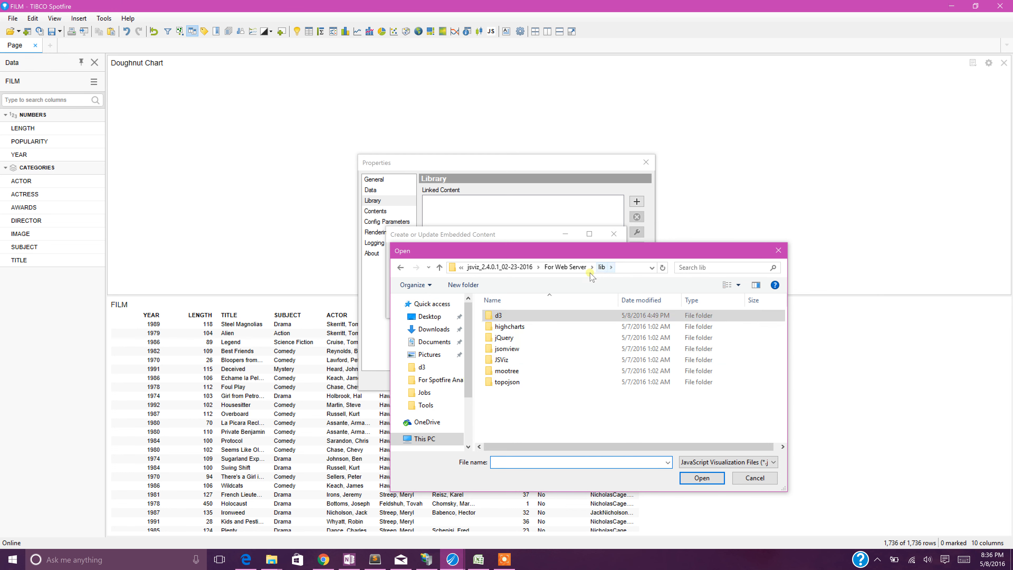
{"action": "double_click", "coordinate": [502, 360]}
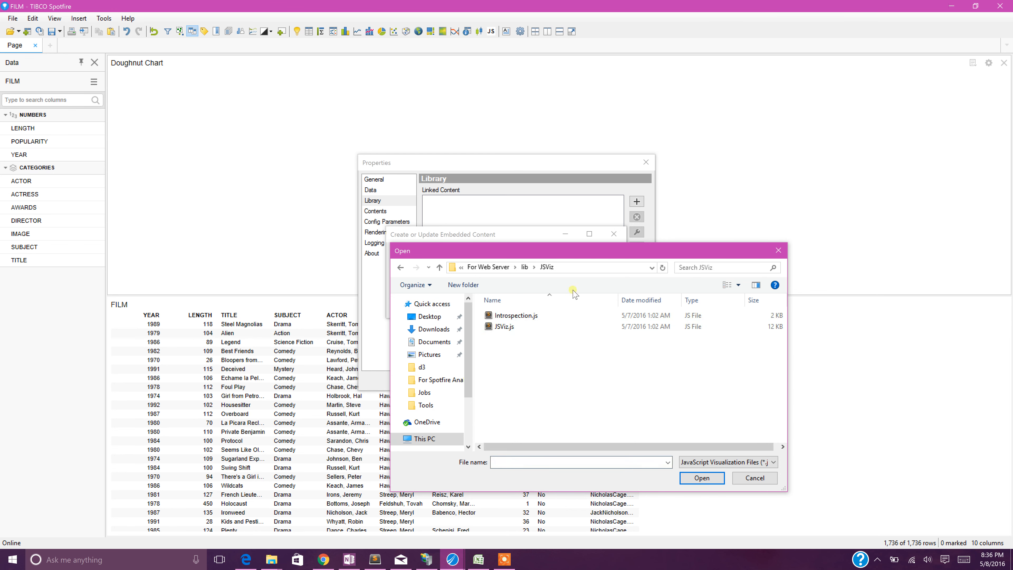
{"action": "left_click", "coordinate": [523, 267]}
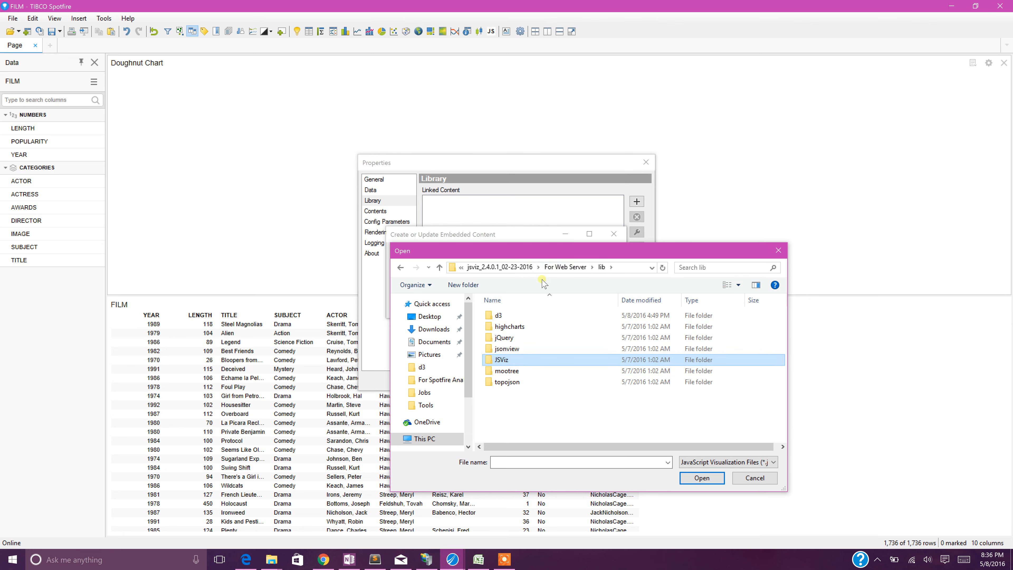
{"action": "left_click", "coordinate": [561, 268]}
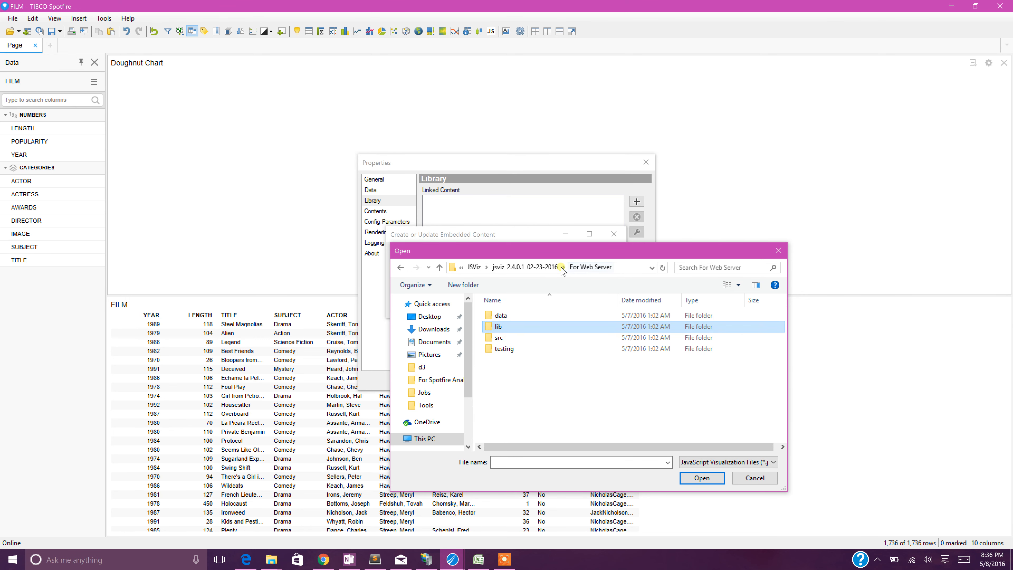
{"action": "double_click", "coordinate": [507, 339]}
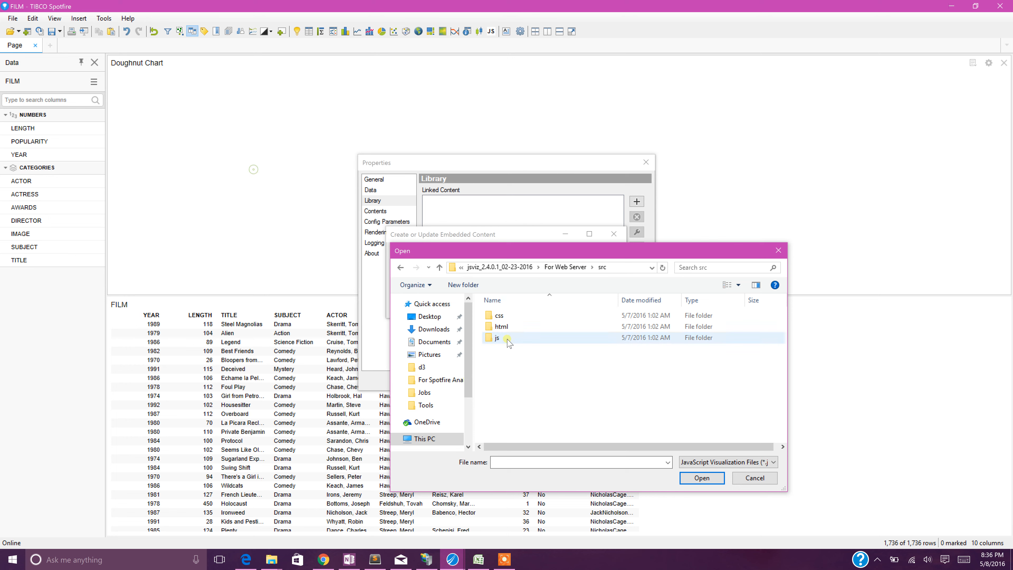
{"action": "double_click", "coordinate": [500, 316]}
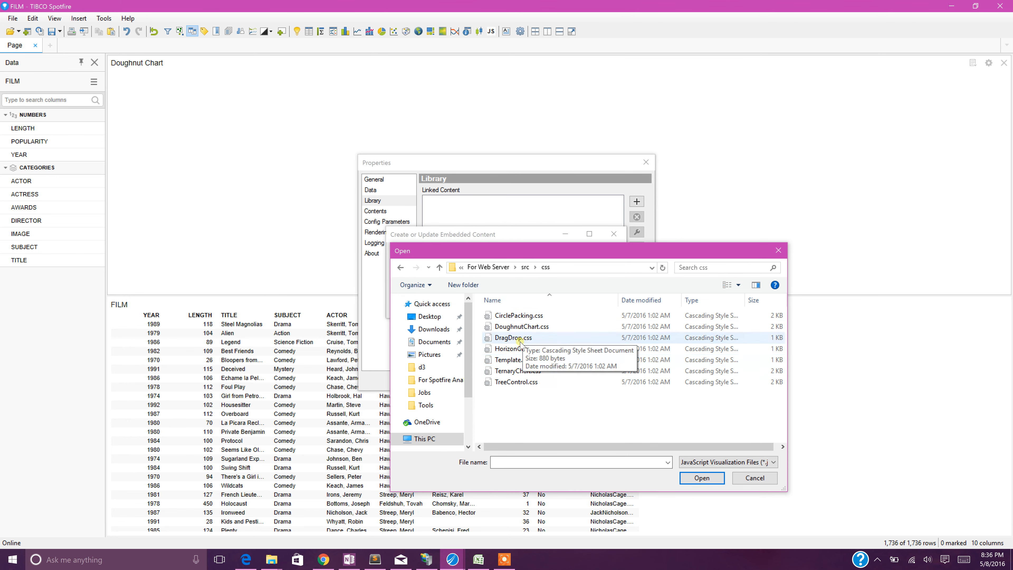
{"action": "double_click", "coordinate": [521, 327]}
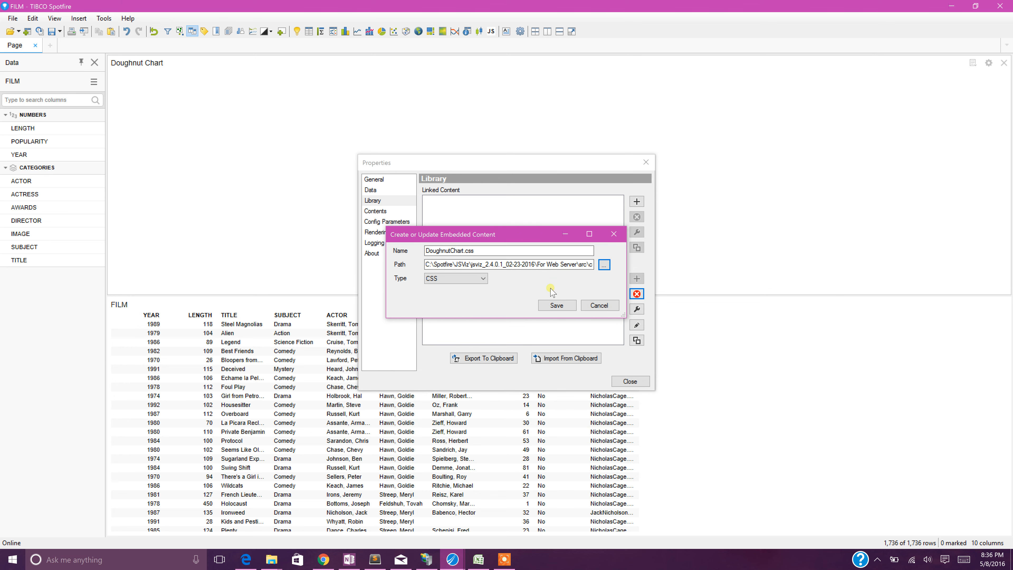
{"action": "left_click", "coordinate": [563, 309]}
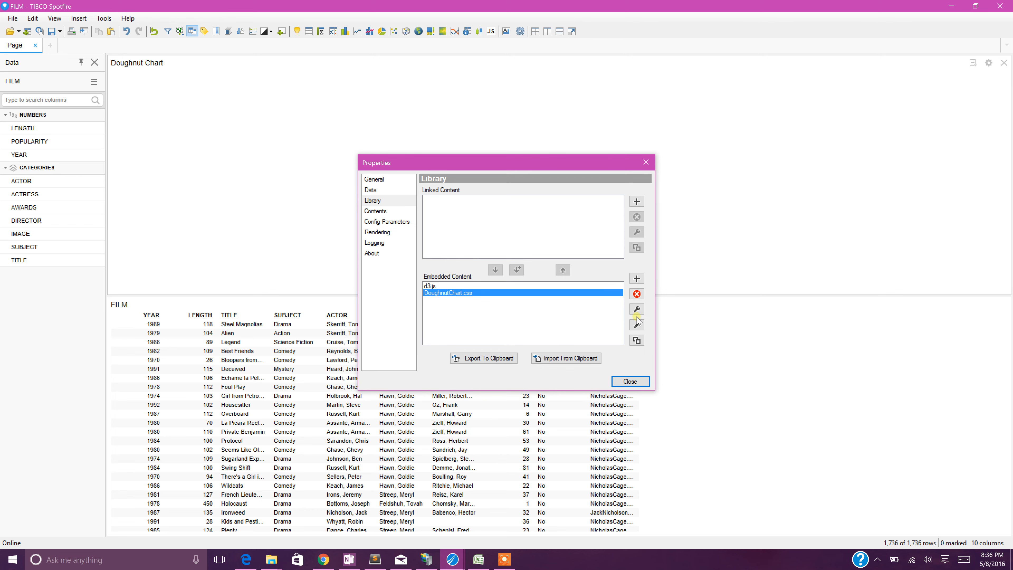
Add DoughnutChart.js from the src\js folder as a new embedded content item of type JS.
{"action": "left_click", "coordinate": [636, 278]}
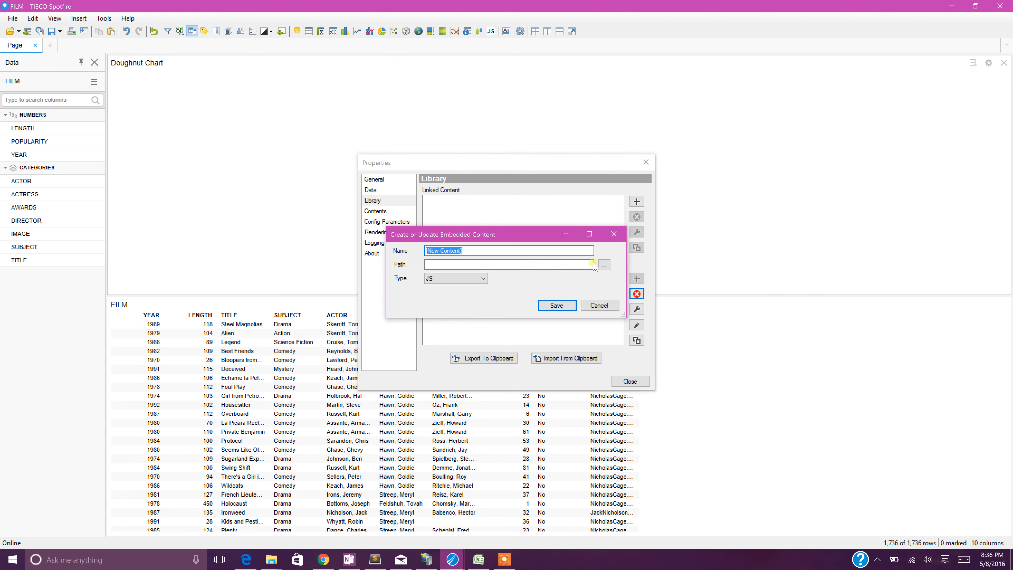
{"action": "left_click", "coordinate": [603, 264]}
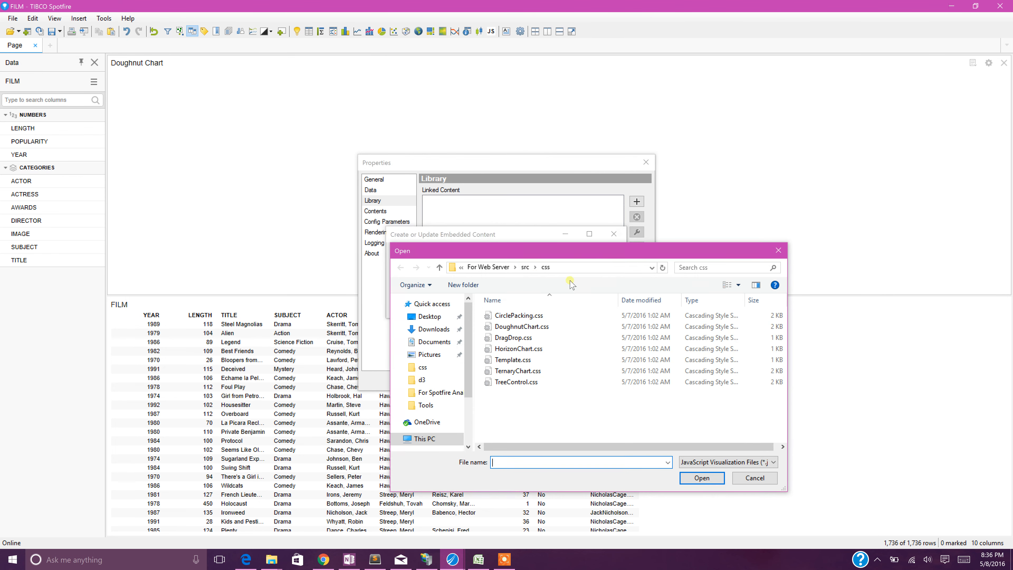
{"action": "left_click", "coordinate": [525, 268]}
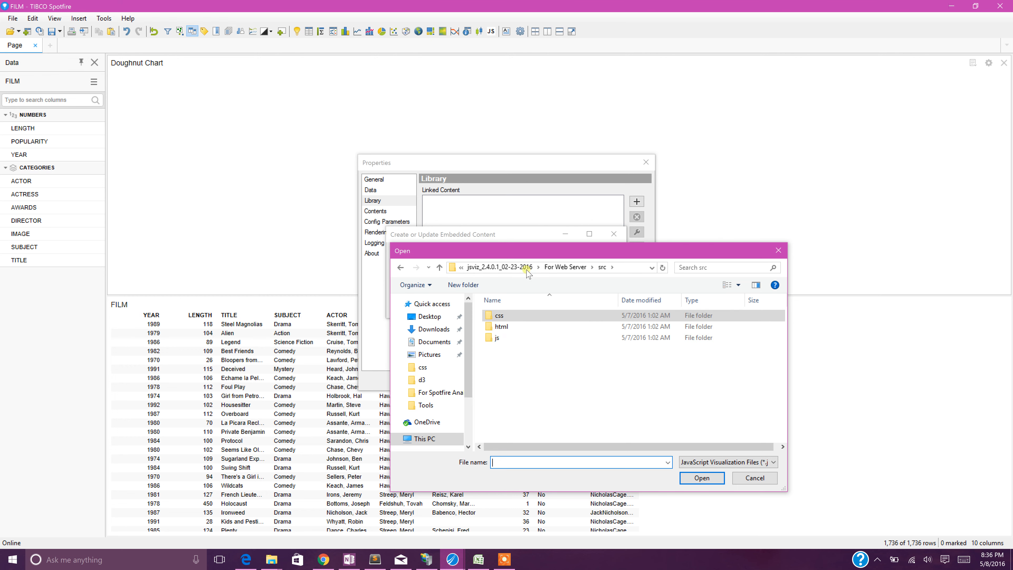
{"action": "double_click", "coordinate": [497, 337]}
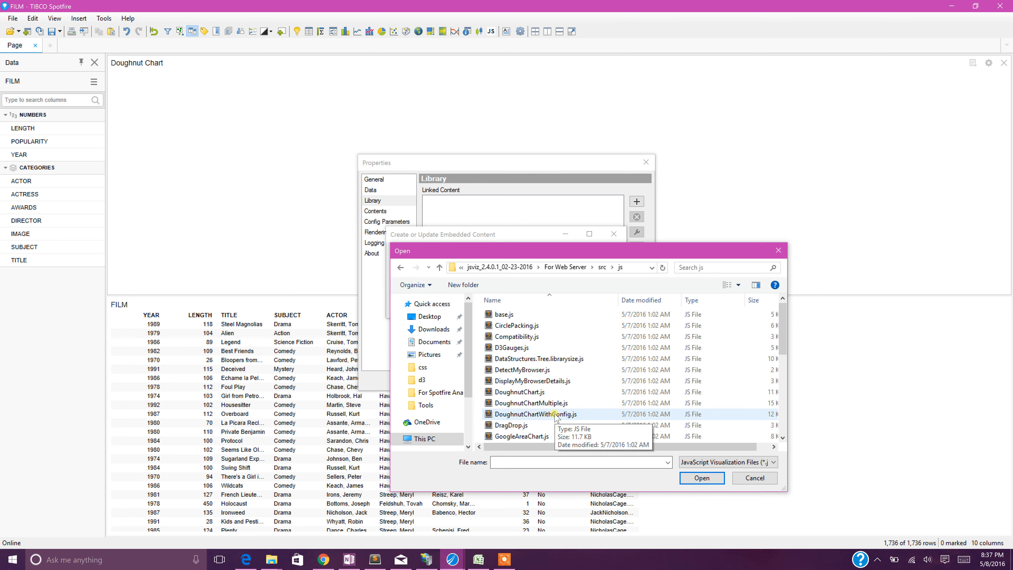
{"action": "double_click", "coordinate": [535, 392]}
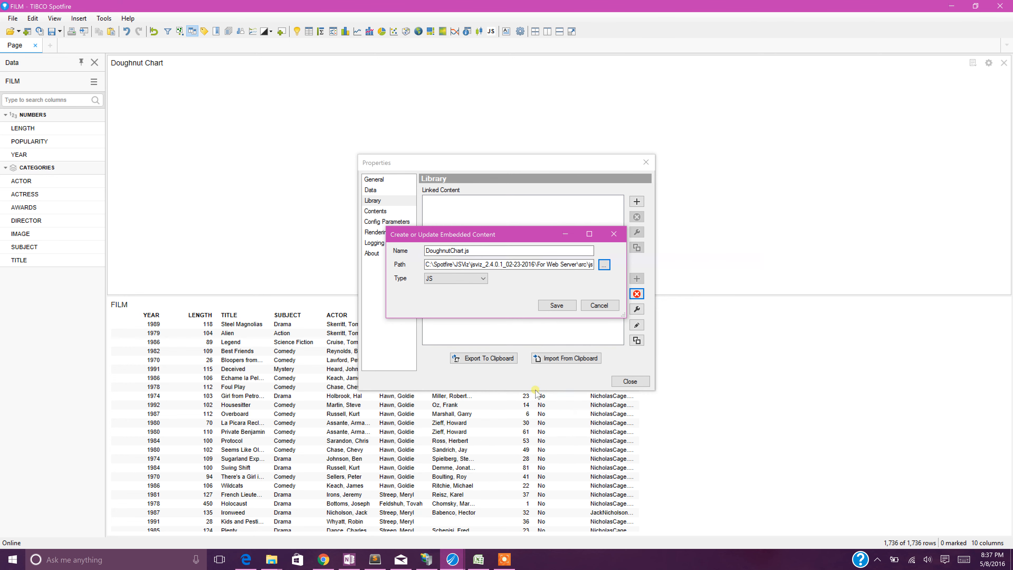
{"action": "left_click", "coordinate": [550, 306]}
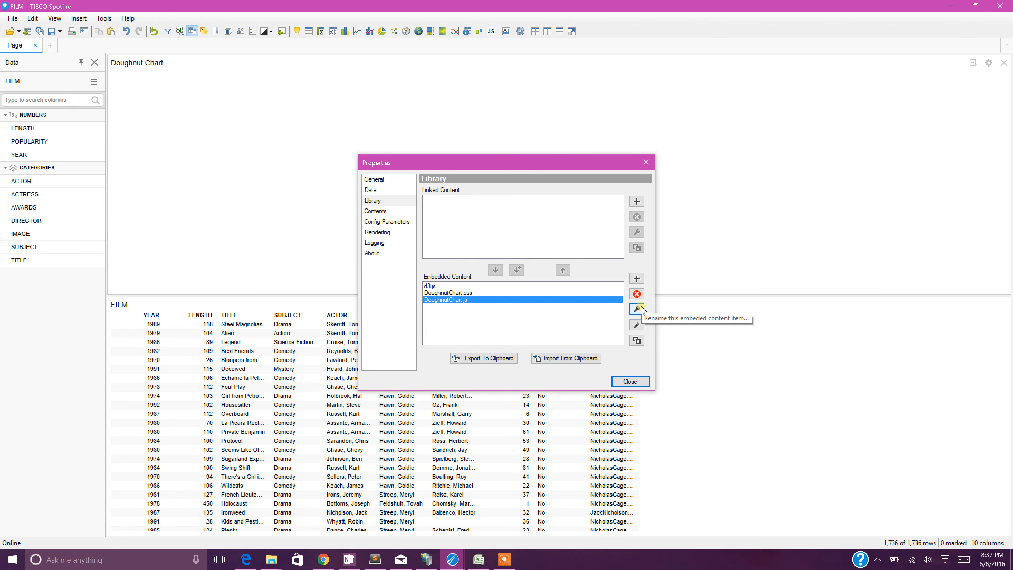
Add jQuery.js from the For Web Server\lib\jQuery folder as a new embedded content item of type JS.
{"action": "left_click", "coordinate": [636, 279]}
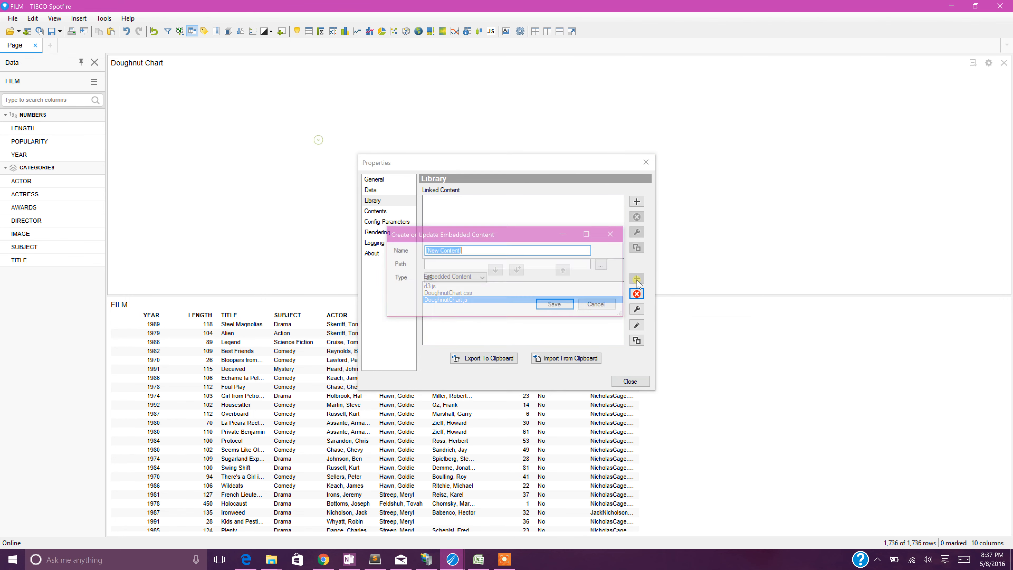
{"action": "left_click", "coordinate": [604, 265]}
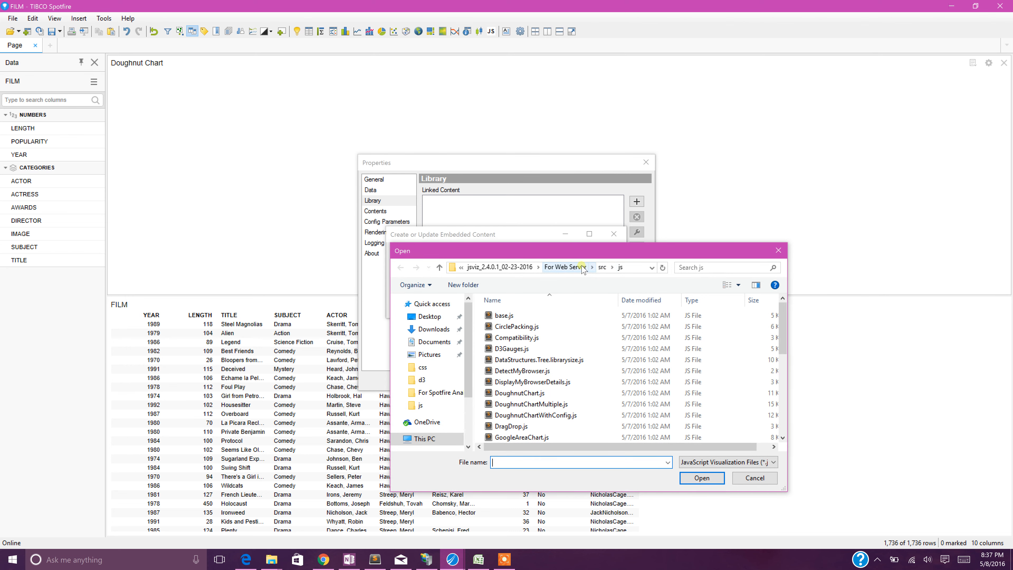
{"action": "left_click", "coordinate": [602, 267]}
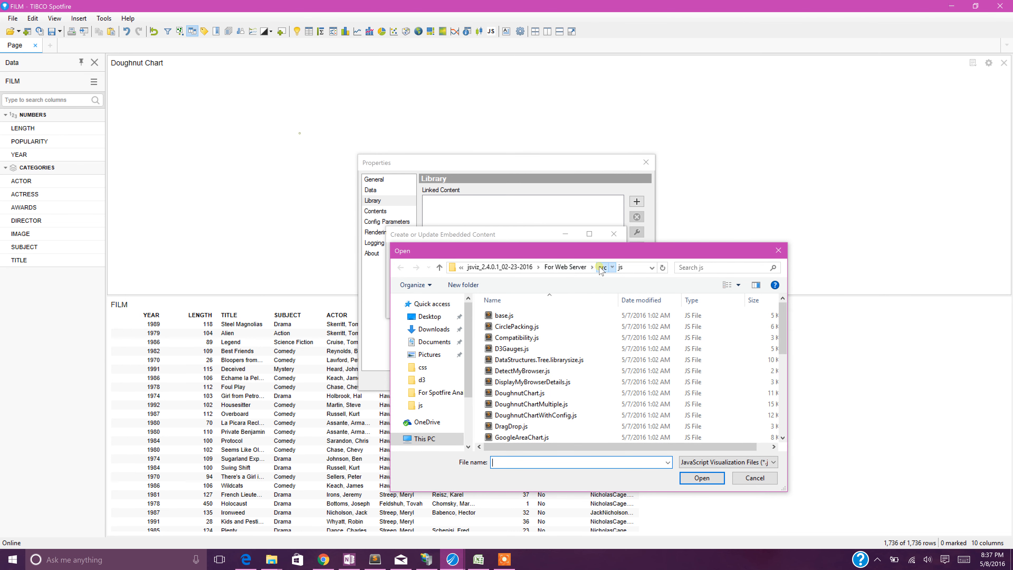
{"action": "left_click", "coordinate": [582, 269]}
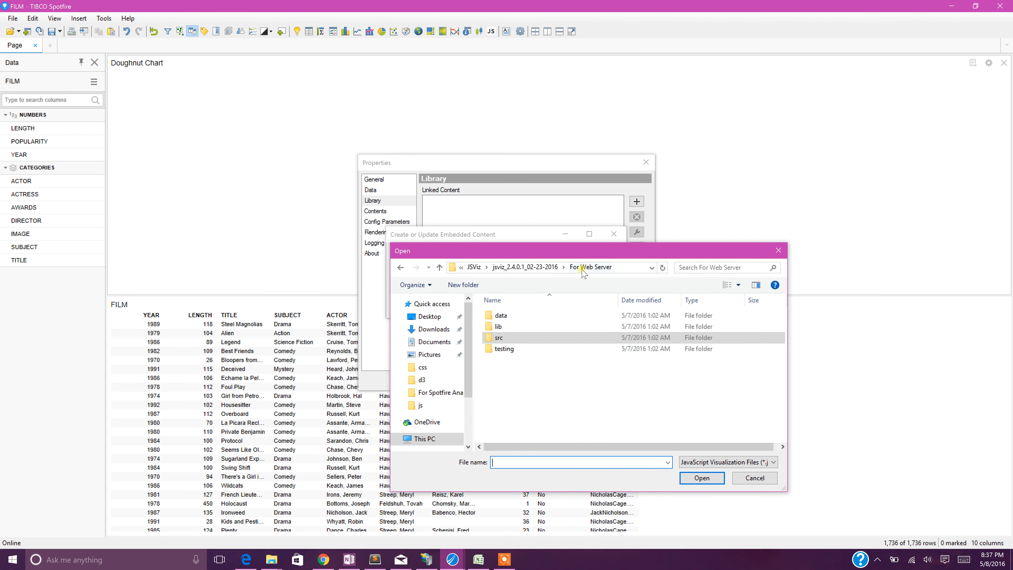
{"action": "double_click", "coordinate": [509, 327]}
{"action": "double_click", "coordinate": [504, 337]}
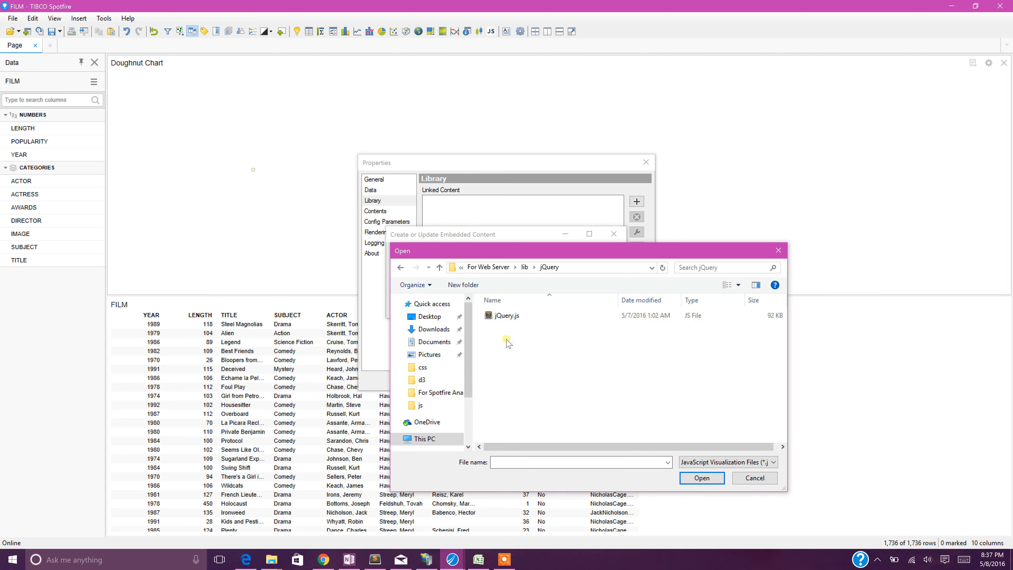
{"action": "double_click", "coordinate": [507, 315]}
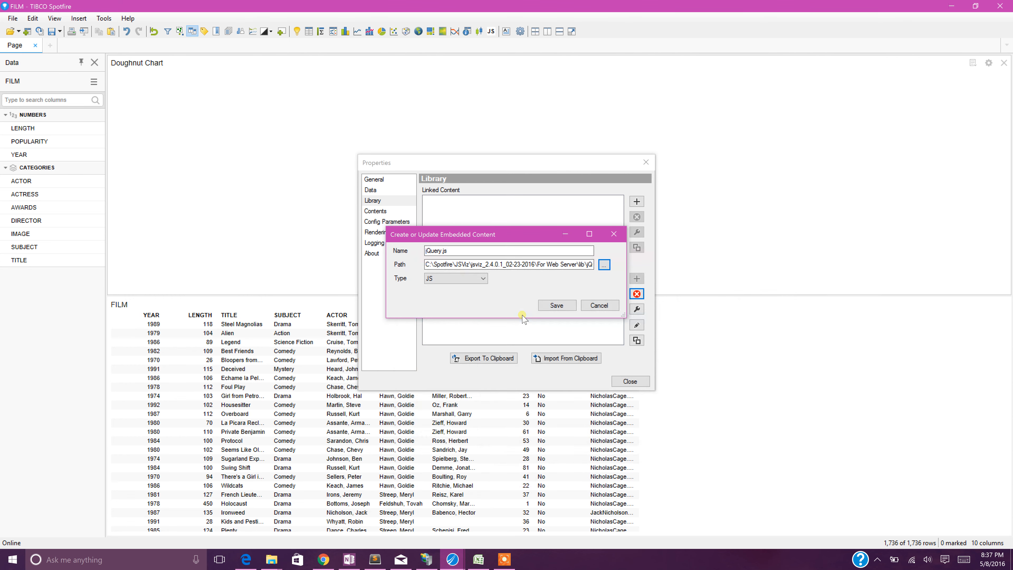
{"action": "left_click", "coordinate": [544, 307]}
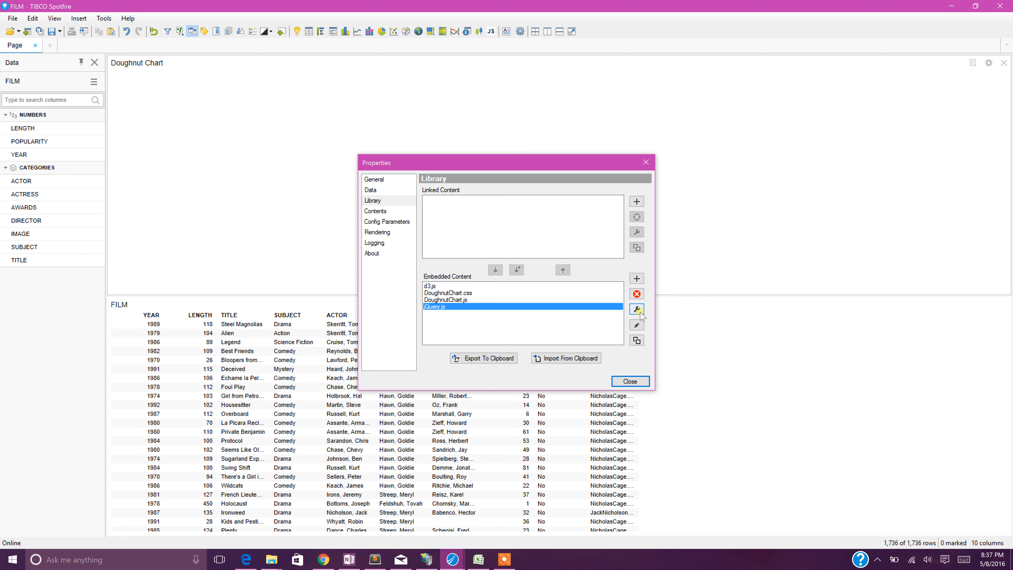
Add JSViz.js from the For Web Server\lib\JSViz folder as a new embedded content item of type JS.
{"action": "left_click", "coordinate": [637, 279]}
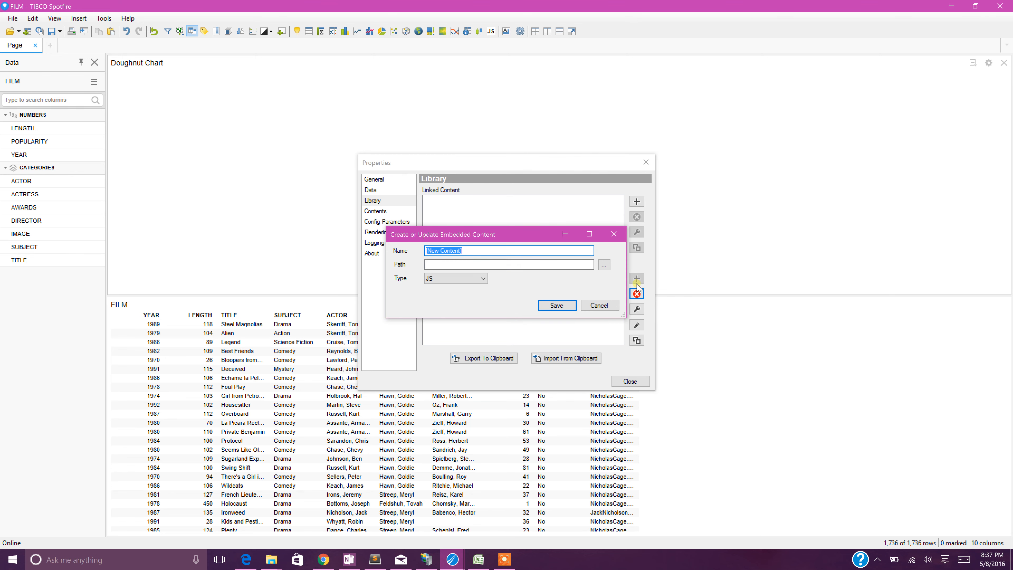
{"action": "left_click", "coordinate": [603, 265]}
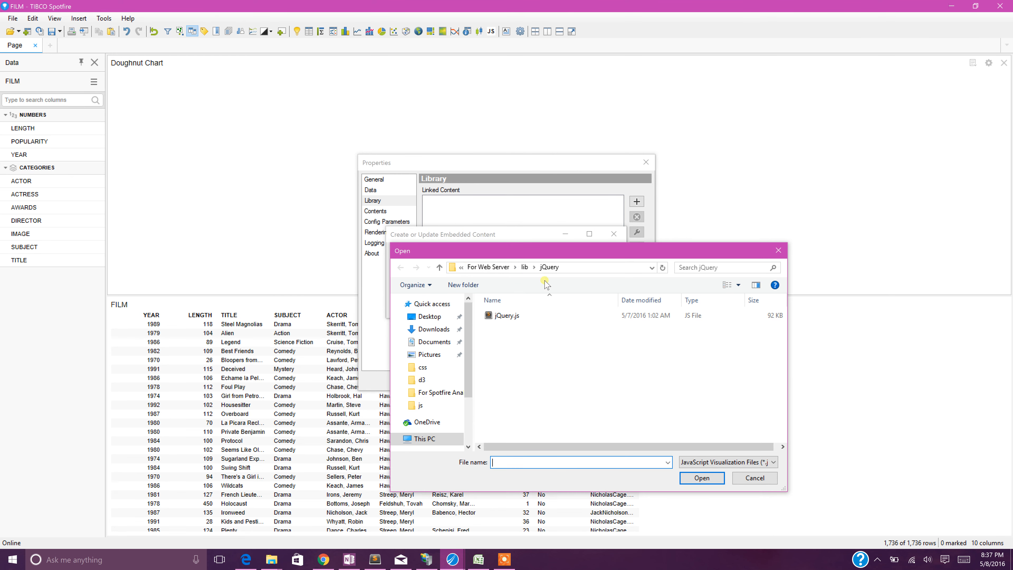
{"action": "left_click", "coordinate": [524, 268]}
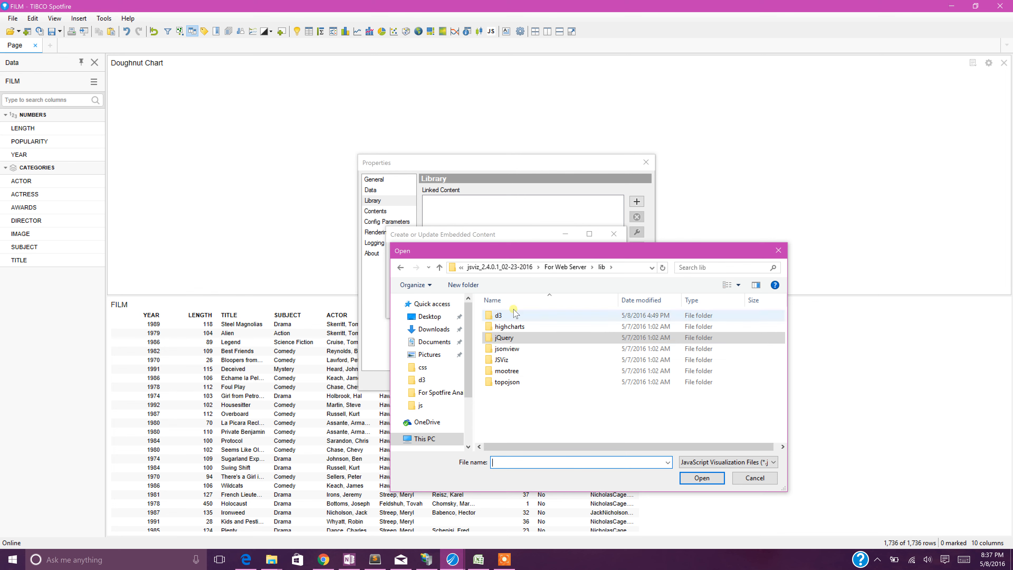
{"action": "double_click", "coordinate": [507, 358]}
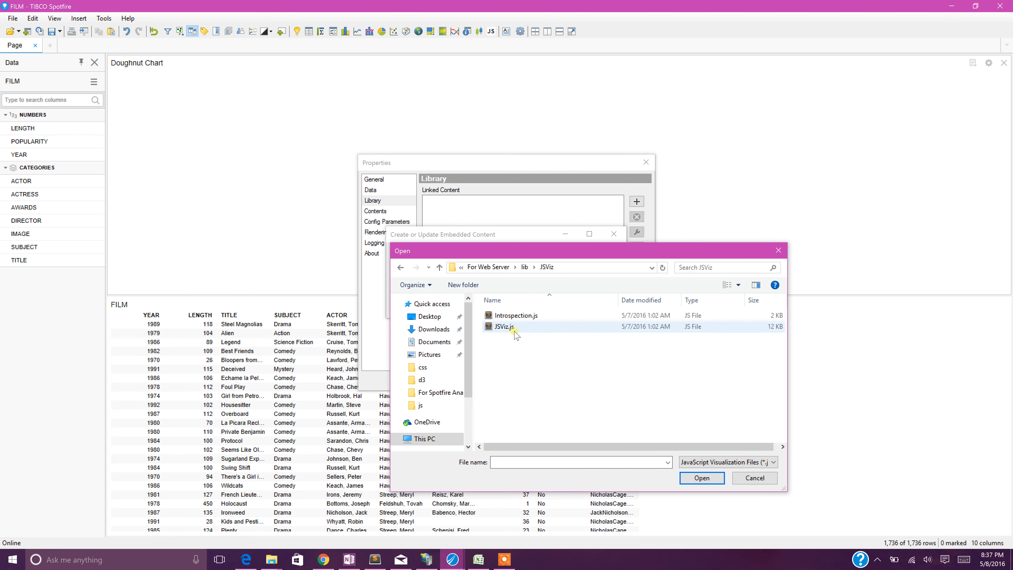
{"action": "left_click", "coordinate": [515, 331]}
{"action": "double_click", "coordinate": [515, 331]}
{"action": "left_click", "coordinate": [555, 305]}
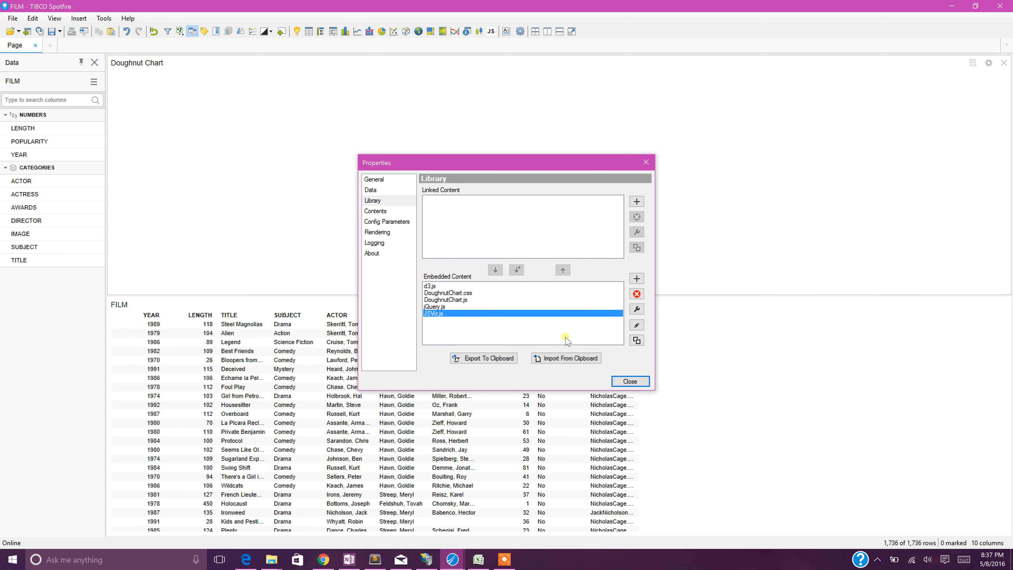
Add the embedded d3.js, DoughnutChart.css and DoughnutChart.js, in that order, to the visualization's used content.
{"action": "left_click", "coordinate": [379, 212]}
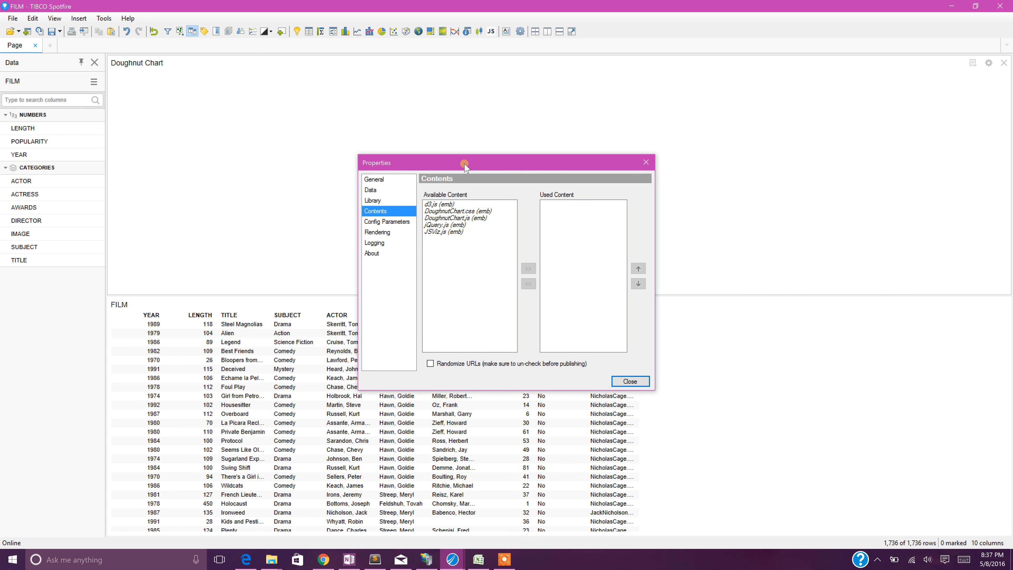
{"action": "left_click", "coordinate": [440, 205]}
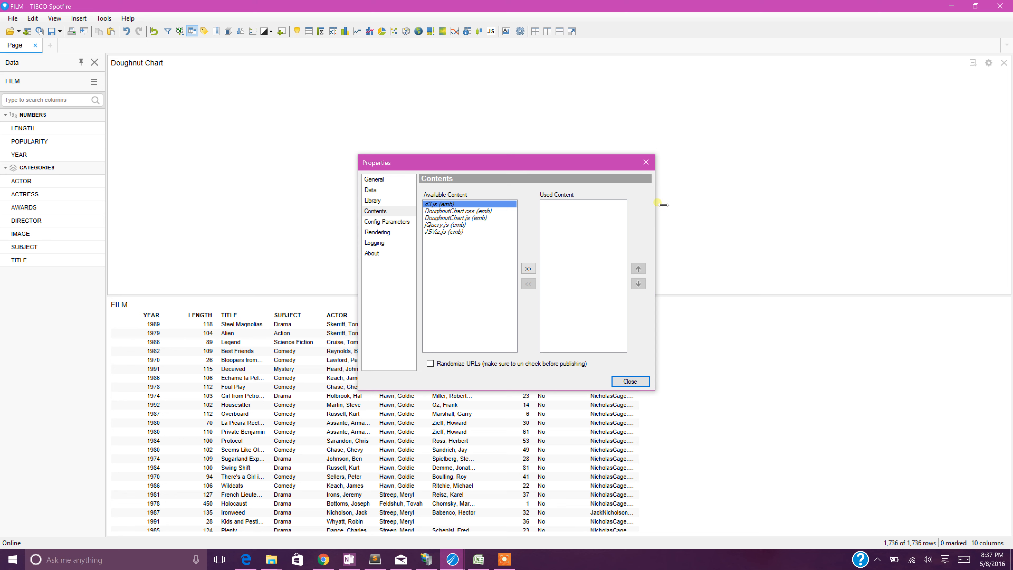
{"action": "left_click", "coordinate": [528, 268]}
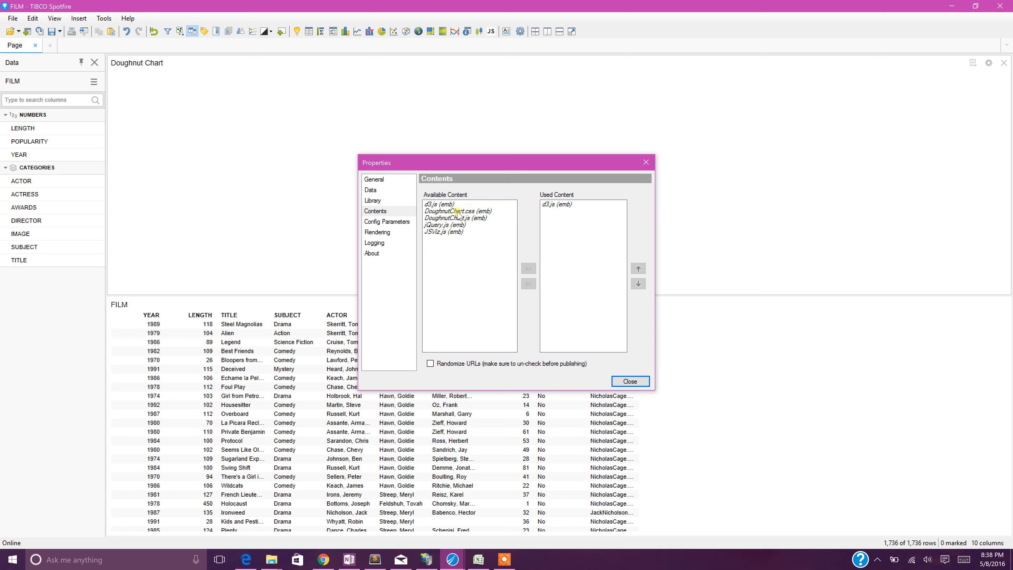
{"action": "left_click", "coordinate": [461, 212]}
{"action": "left_click", "coordinate": [529, 268]}
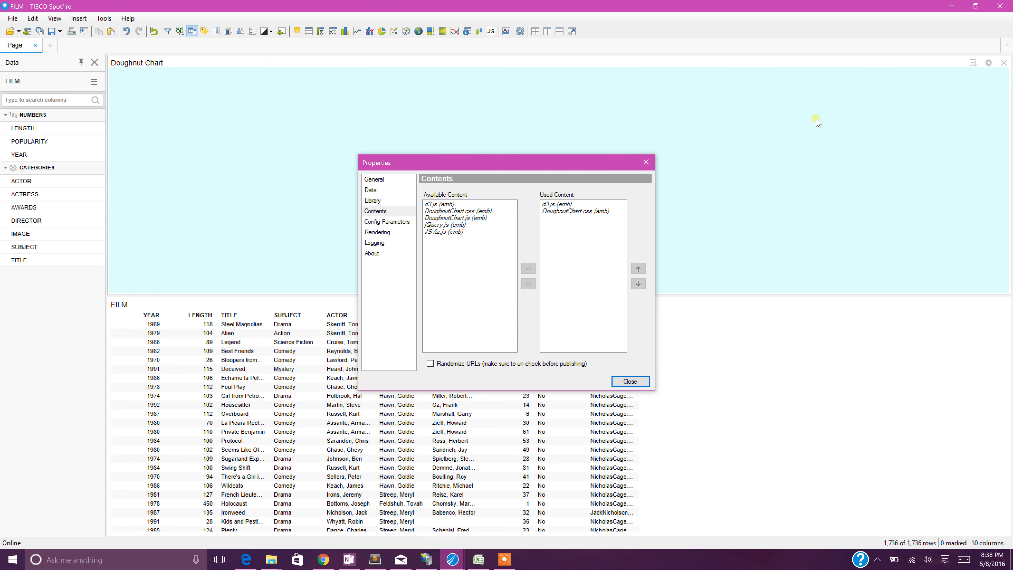
{"action": "left_click", "coordinate": [467, 217]}
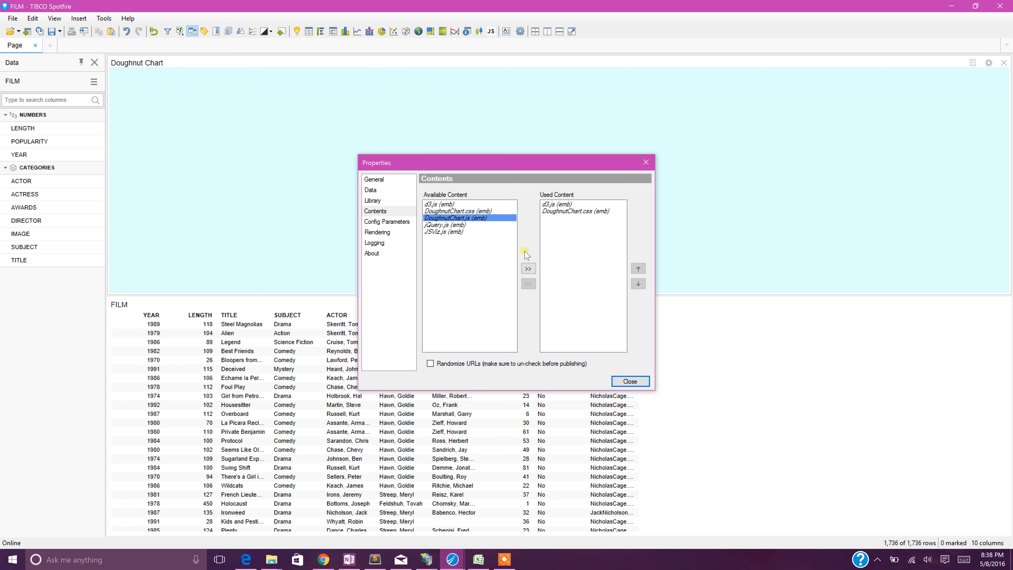
{"action": "left_click", "coordinate": [528, 269]}
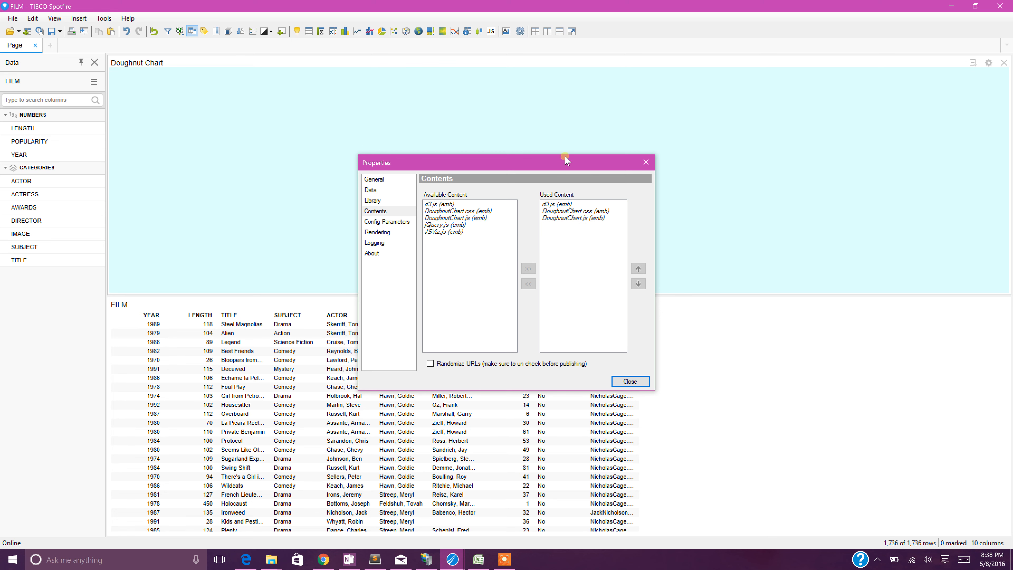
Add the embedded jQuery.js and JSViz.js to the used content and move the properties dialog clear of the doughnut chart.
{"action": "left_click_drag", "start_coordinate": [562, 164], "coordinate": [667, 142]}
{"action": "left_click", "coordinate": [561, 204]}
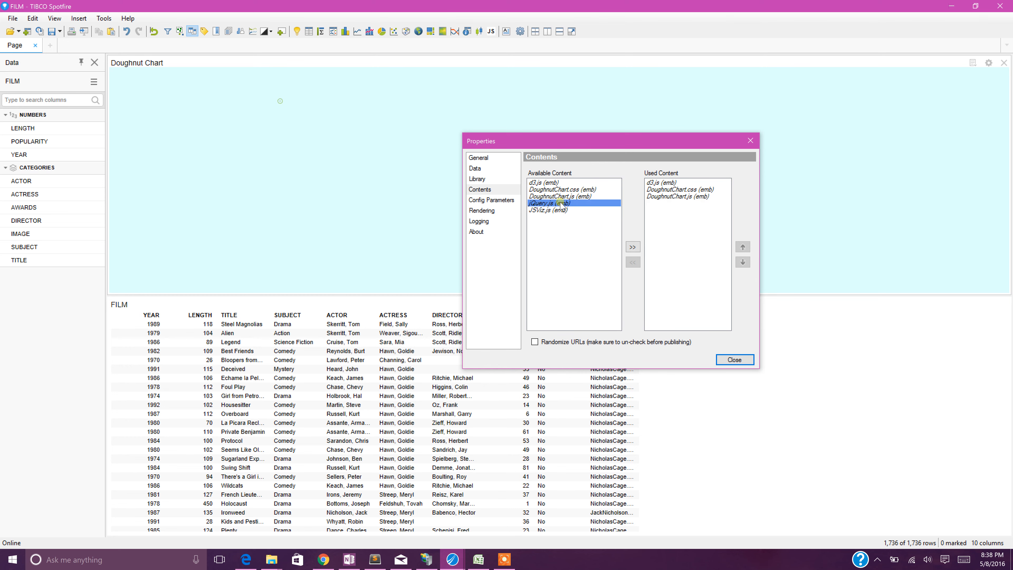
{"action": "left_click", "coordinate": [634, 247]}
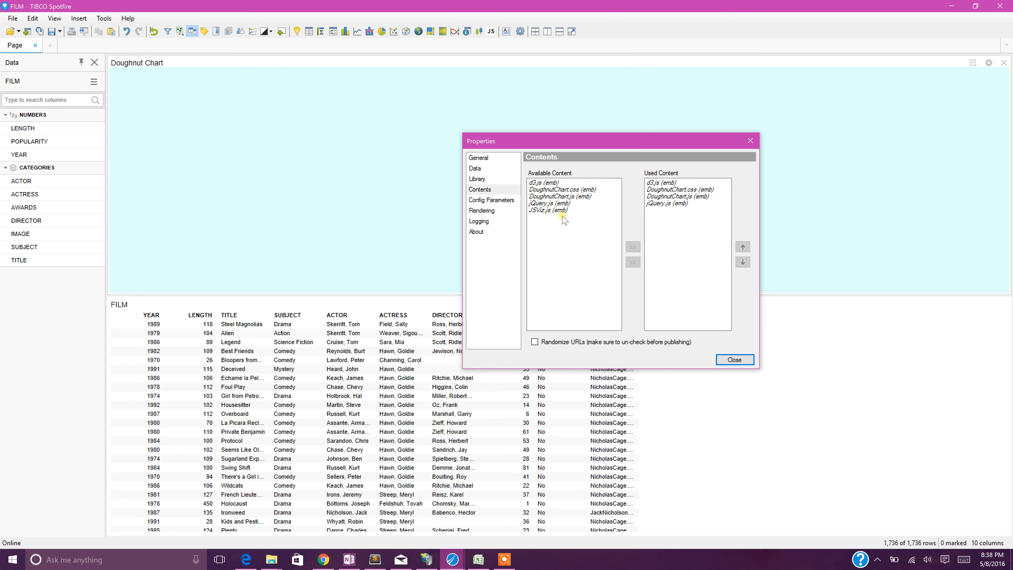
{"action": "left_click", "coordinate": [552, 209]}
{"action": "left_click", "coordinate": [631, 248]}
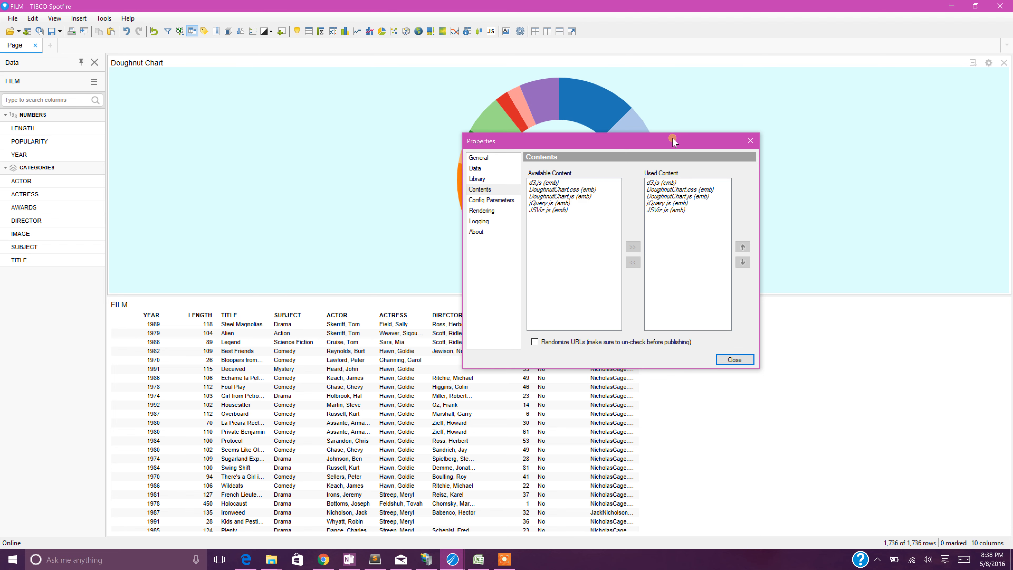
{"action": "left_click_drag", "start_coordinate": [672, 138], "coordinate": [876, 100]}
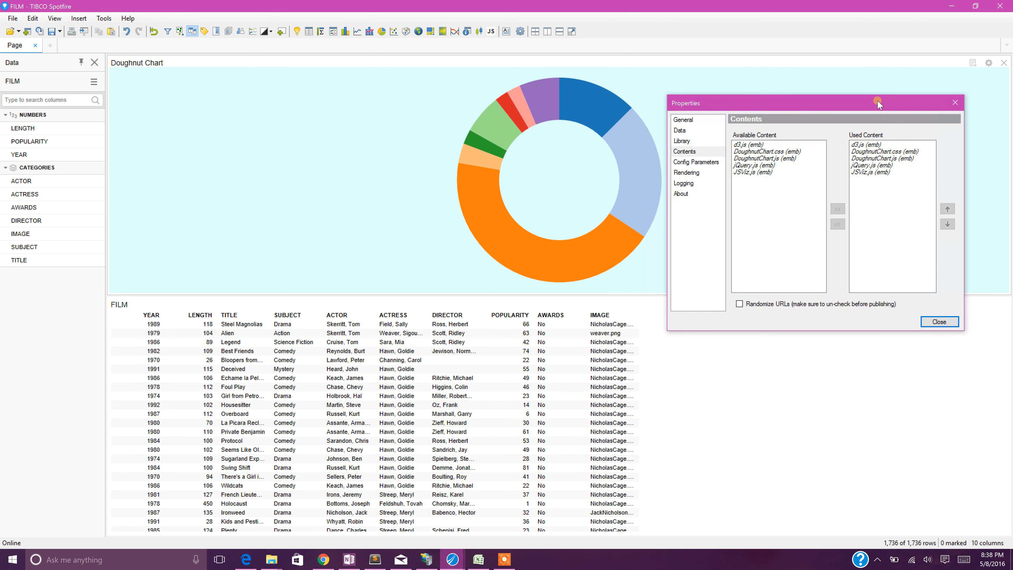